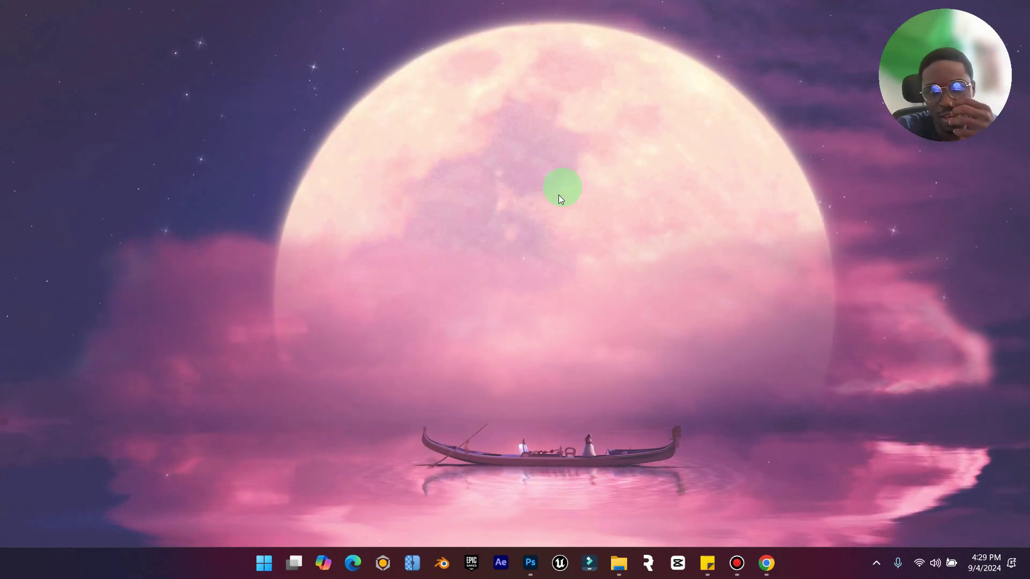
Restore Chrome from the taskbar so its blank New Tab page shows.
click(768, 564)
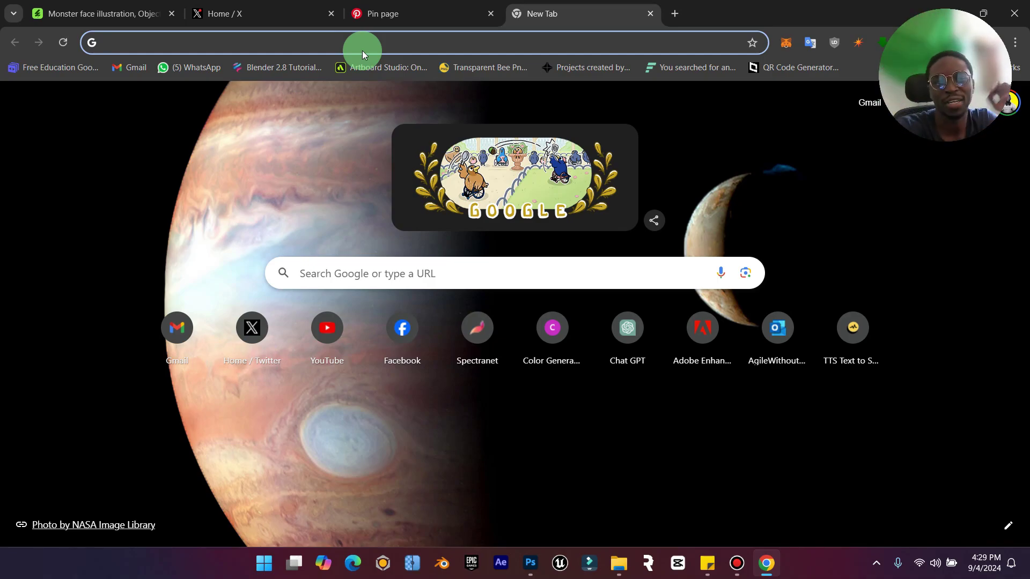
Go to PNGWing and search the site for 'iphone' images.
click(331, 42)
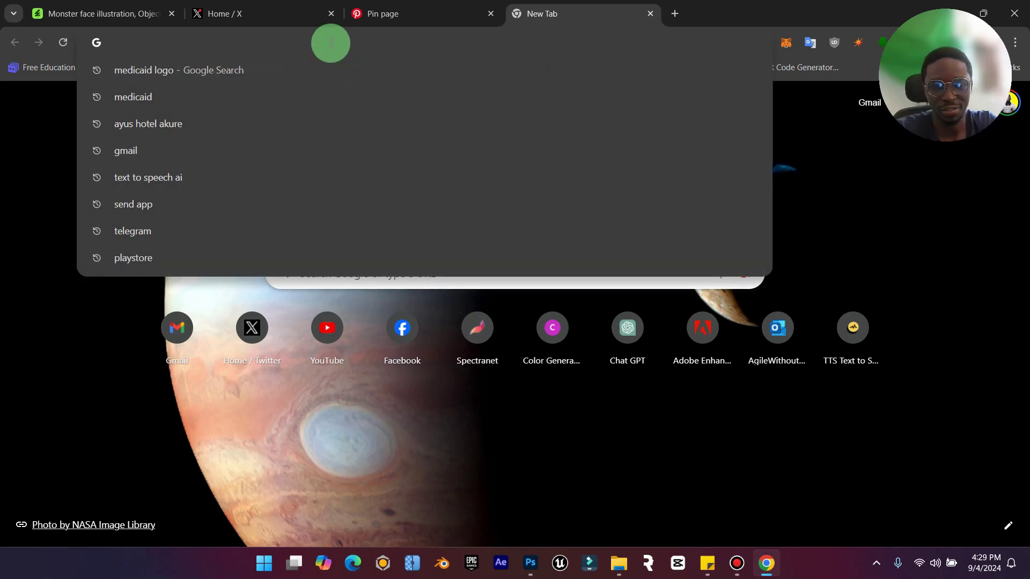
text(png)
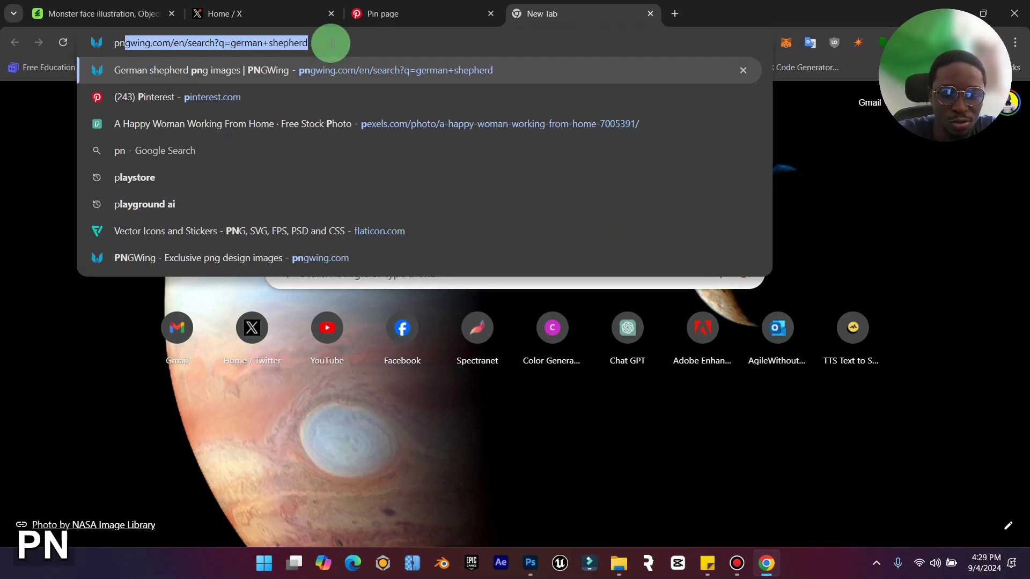
key(Return)
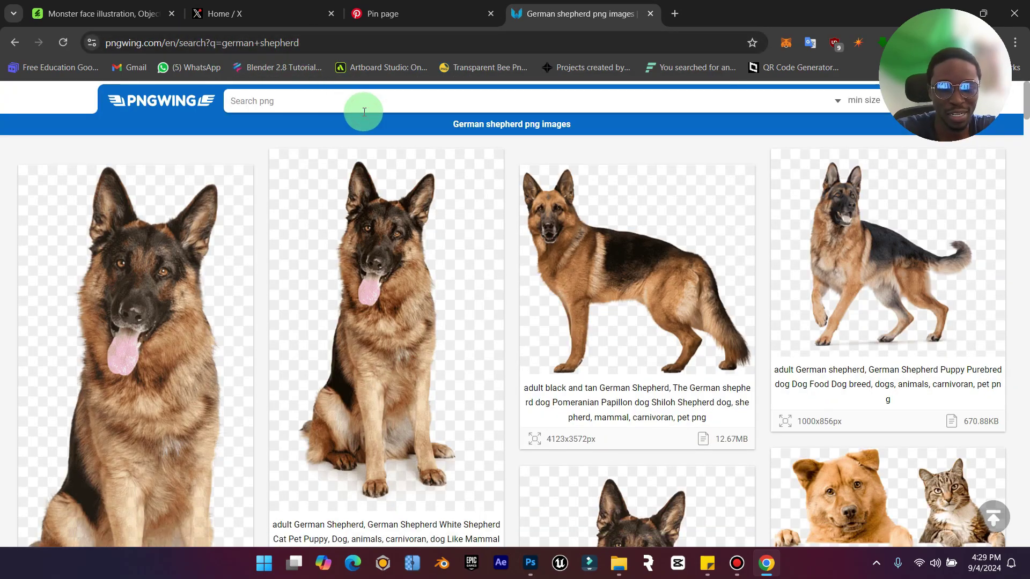
click(364, 107)
text(iphone)
key(Return)
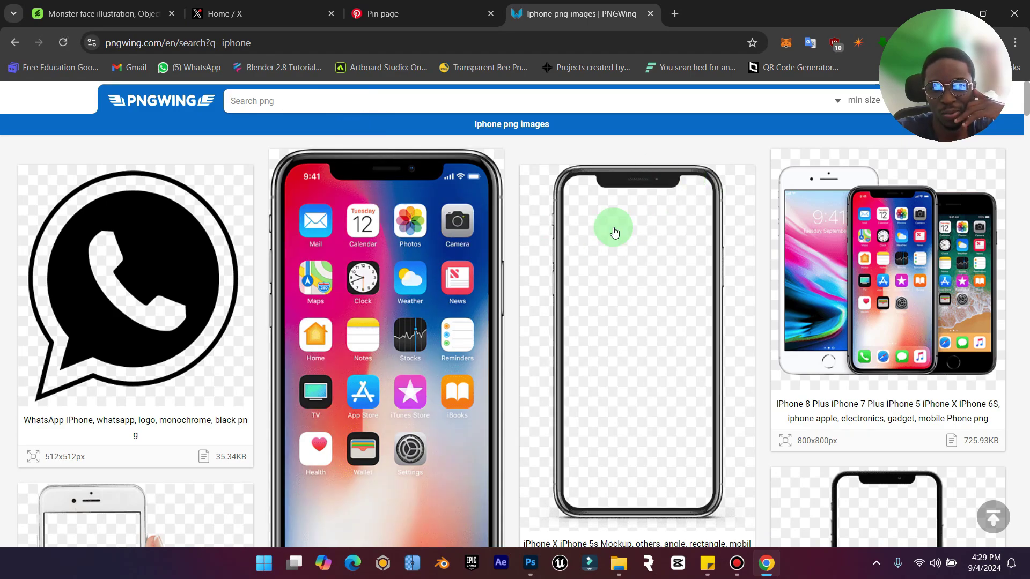
Open the iPhone X outline and the hand-held iPhone image detail pages from the results.
scroll(576, 225, down, 5)
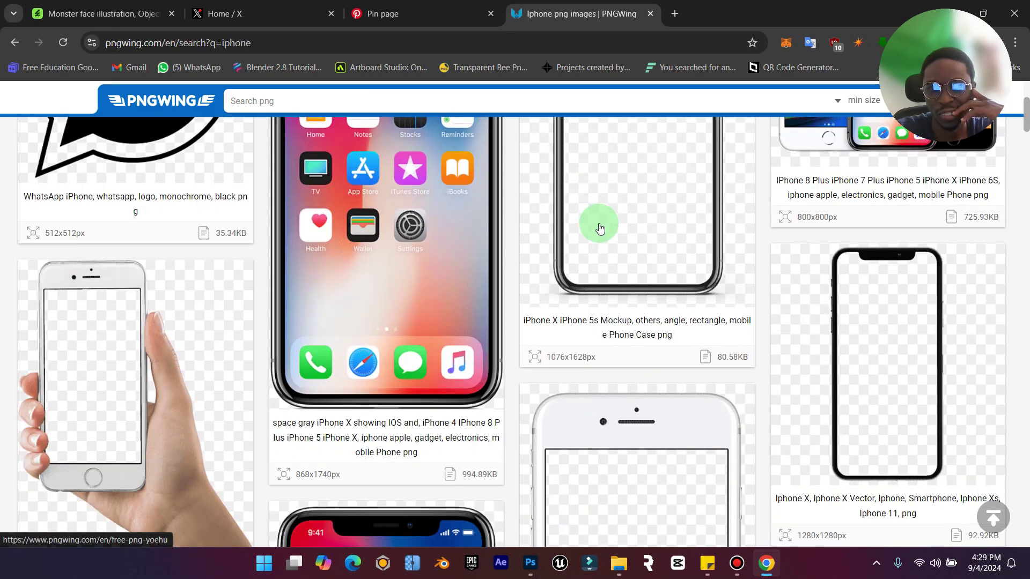
scroll(724, 332, down, 1)
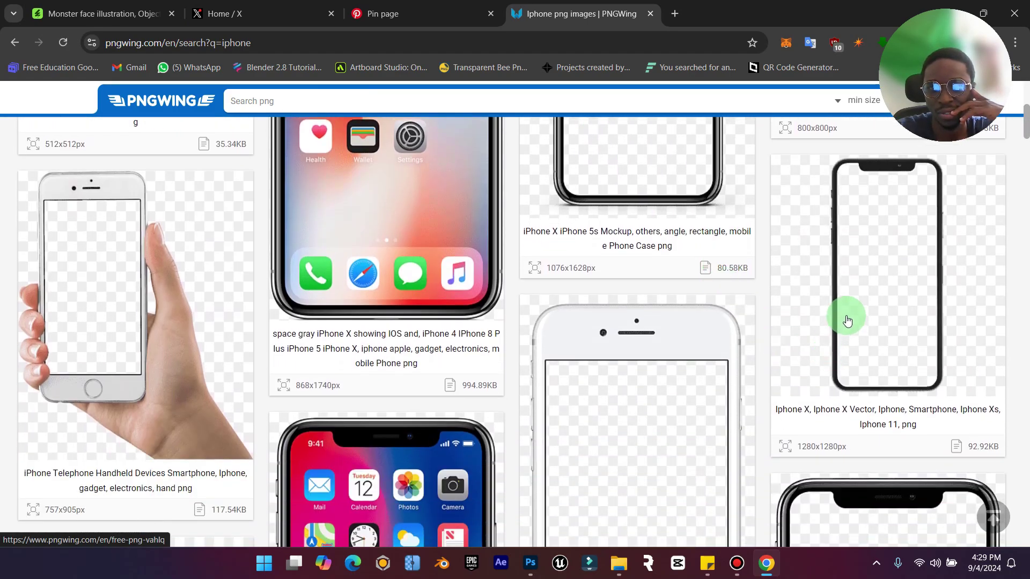
click(847, 320)
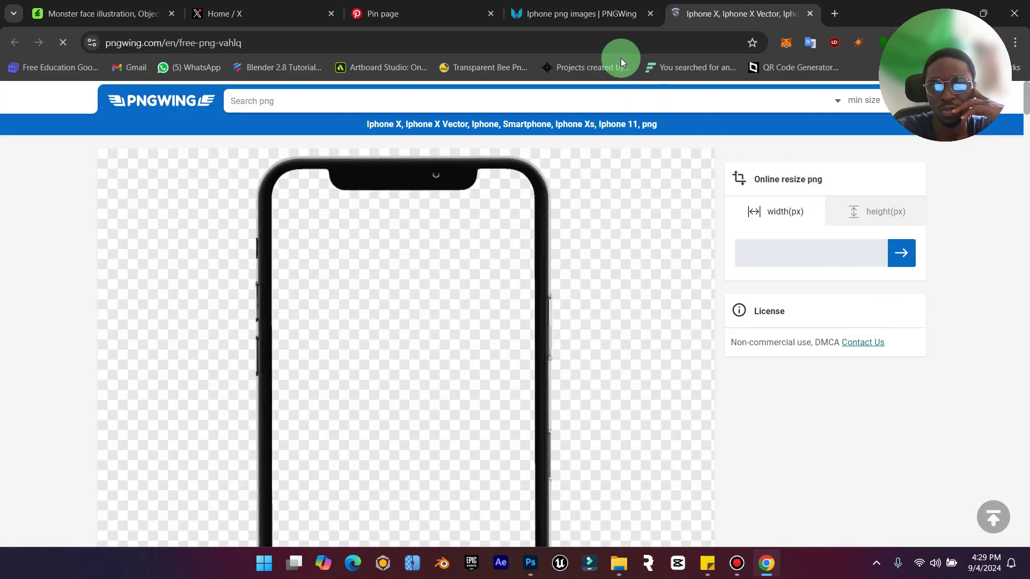
click(596, 17)
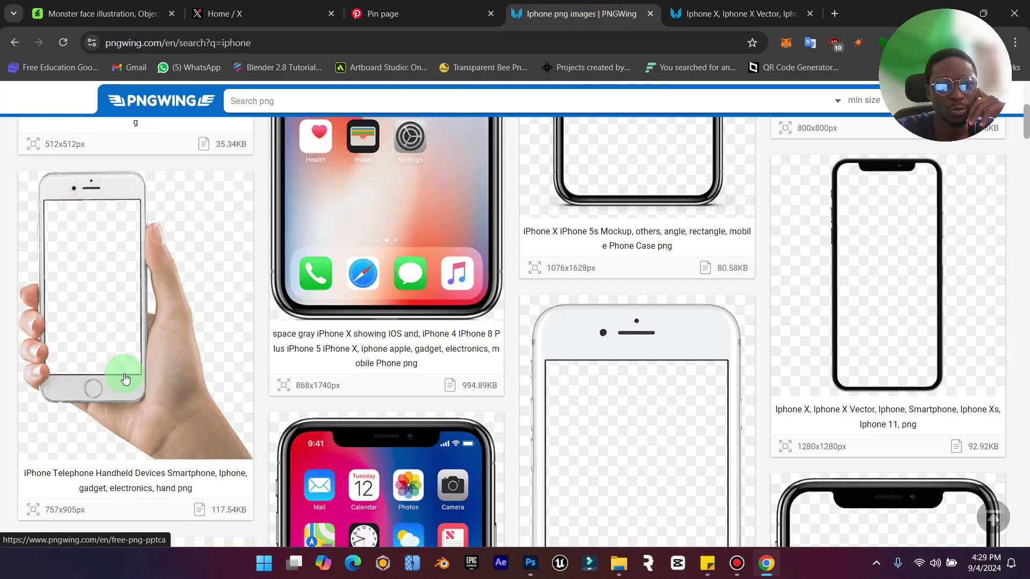
scroll(125, 379, down, 9)
scroll(149, 348, up, 5)
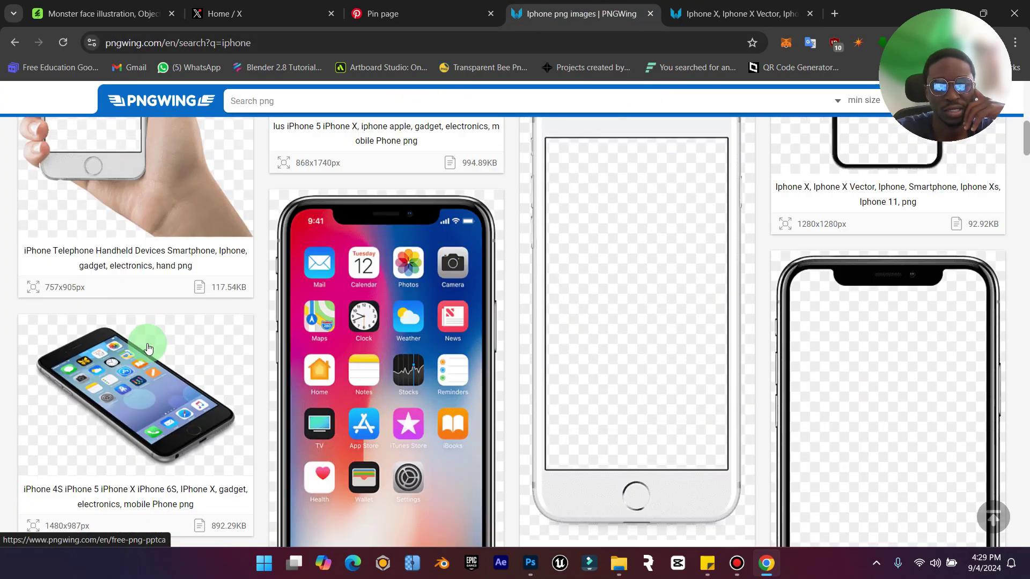
scroll(149, 348, up, 1)
click(196, 218)
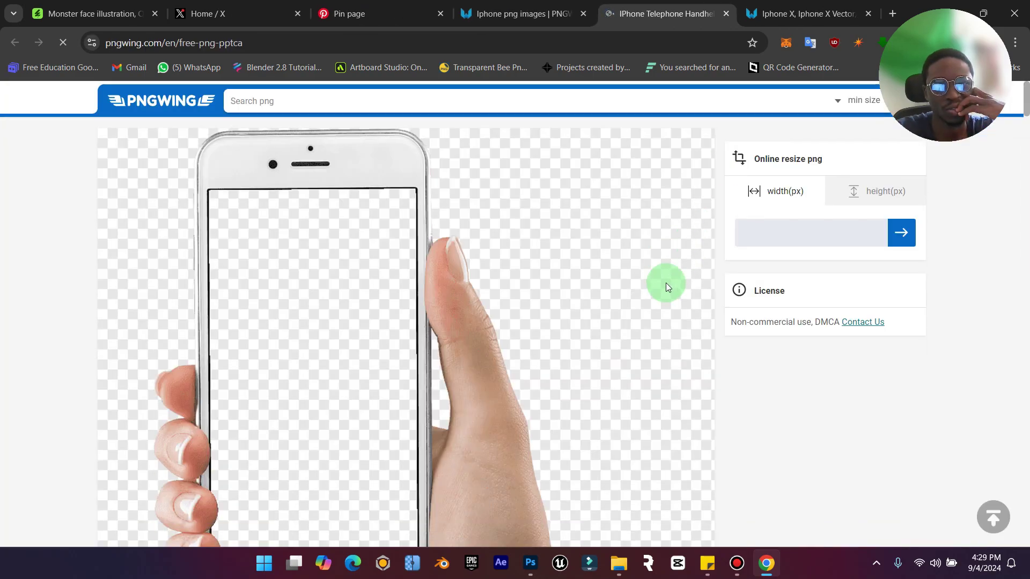
scroll(665, 283, down, 15)
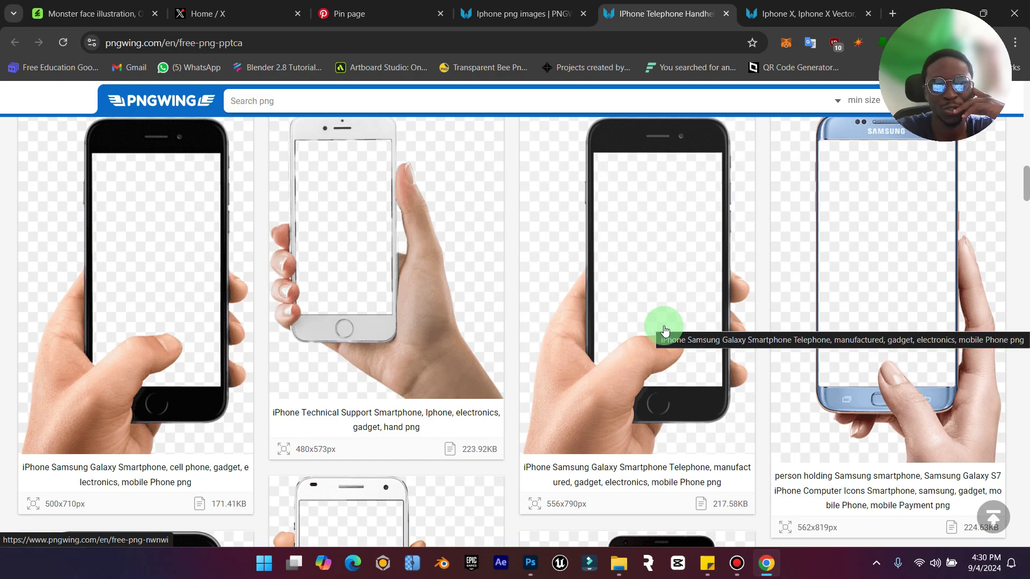
Open the hand-held black phone image and start its PNG download.
click(204, 366)
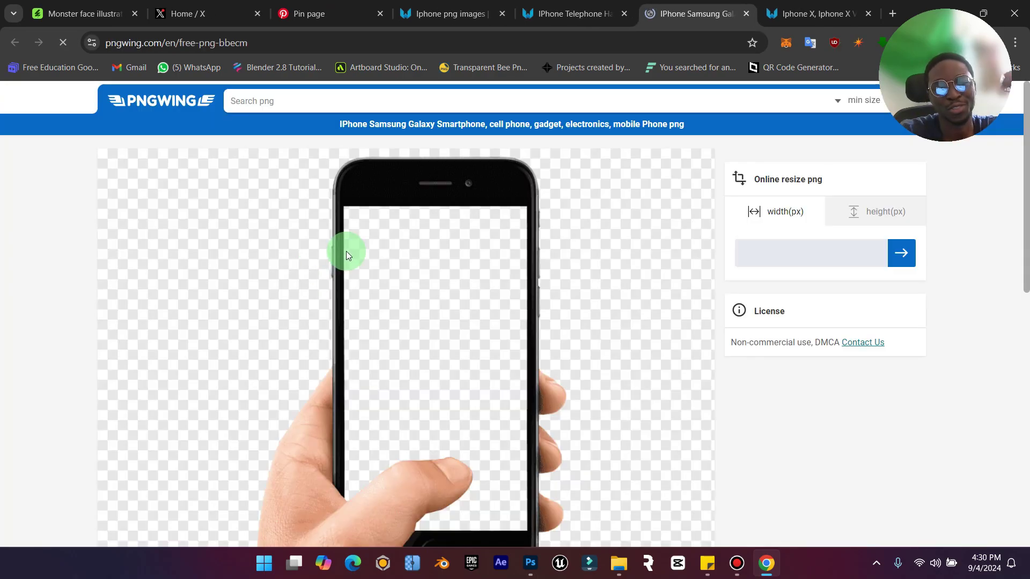
scroll(451, 271, down, 9)
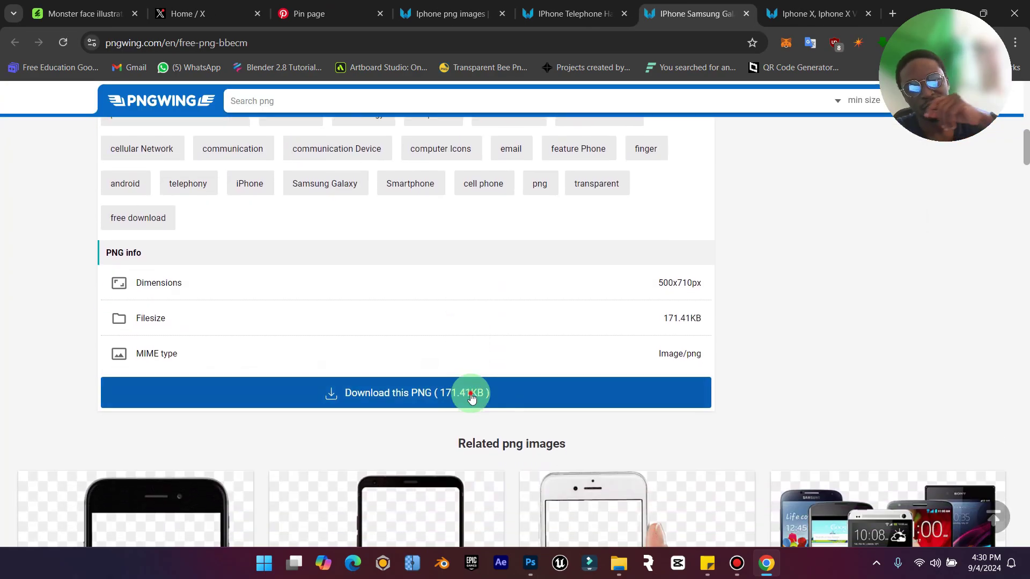
click(470, 395)
click(536, 441)
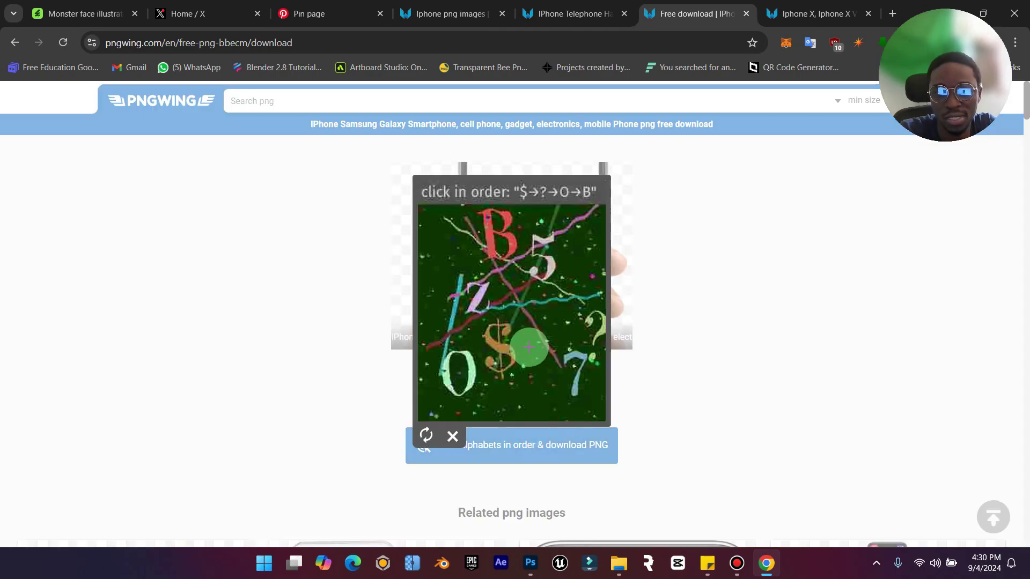
Solve the symbol-order captcha ($, ?, O, B) to finish the 171 KB download, then minimise Chrome.
click(506, 347)
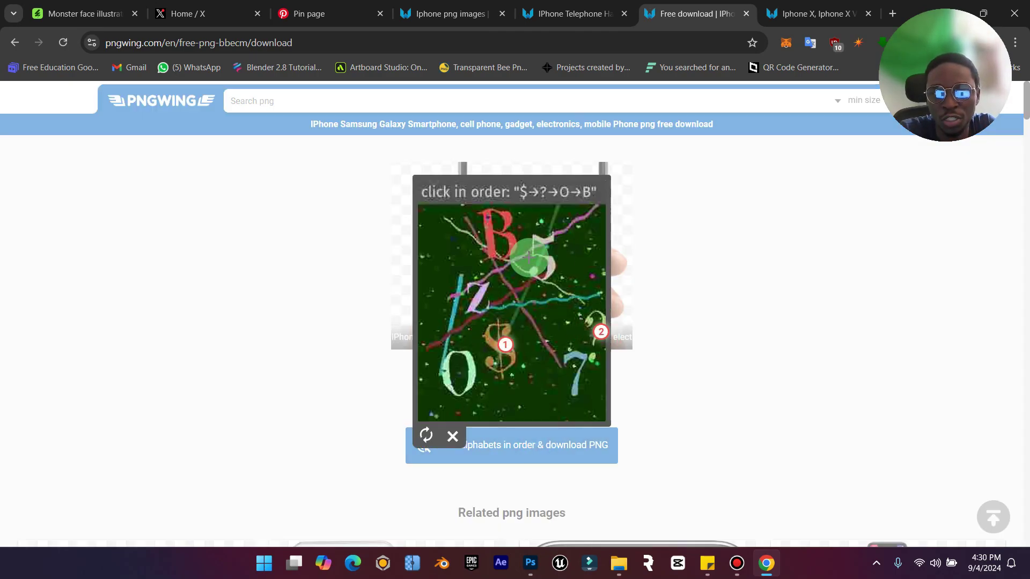
click(477, 367)
click(502, 247)
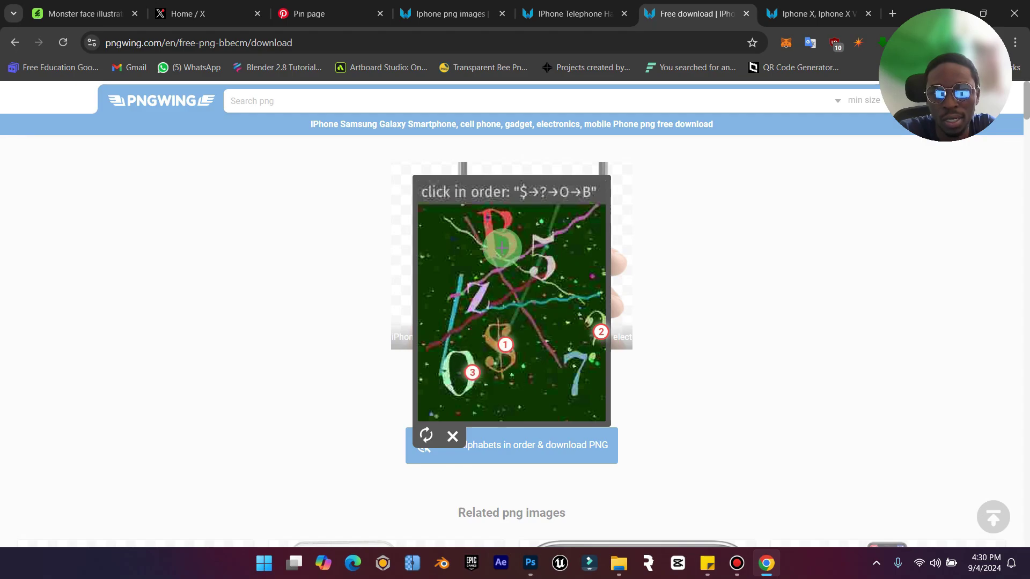
click(953, 14)
Preview pngwing.com (3) from Downloads in Photos (500 x 710), then close it.
mouse_move(619, 562)
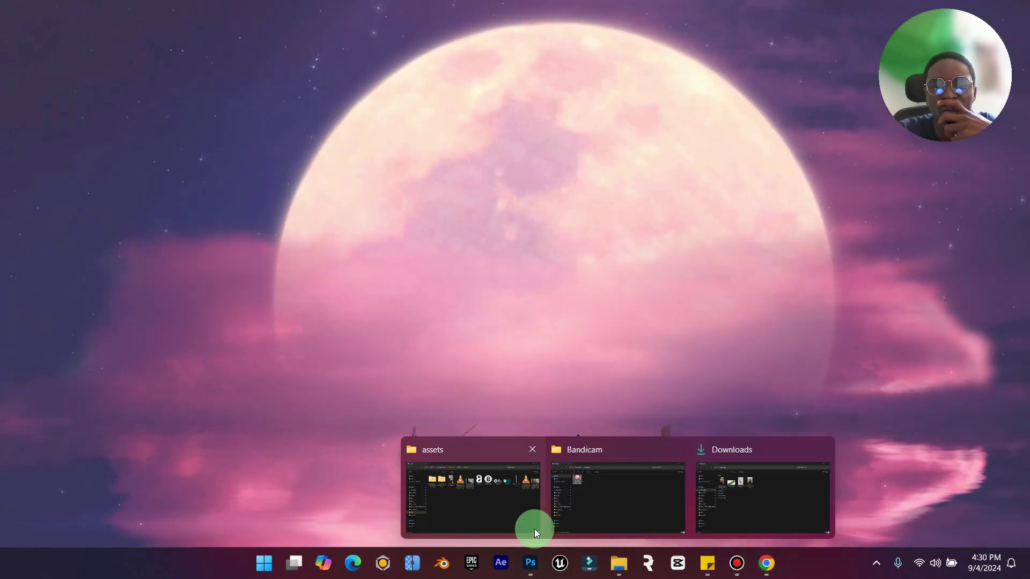
click(745, 482)
click(498, 169)
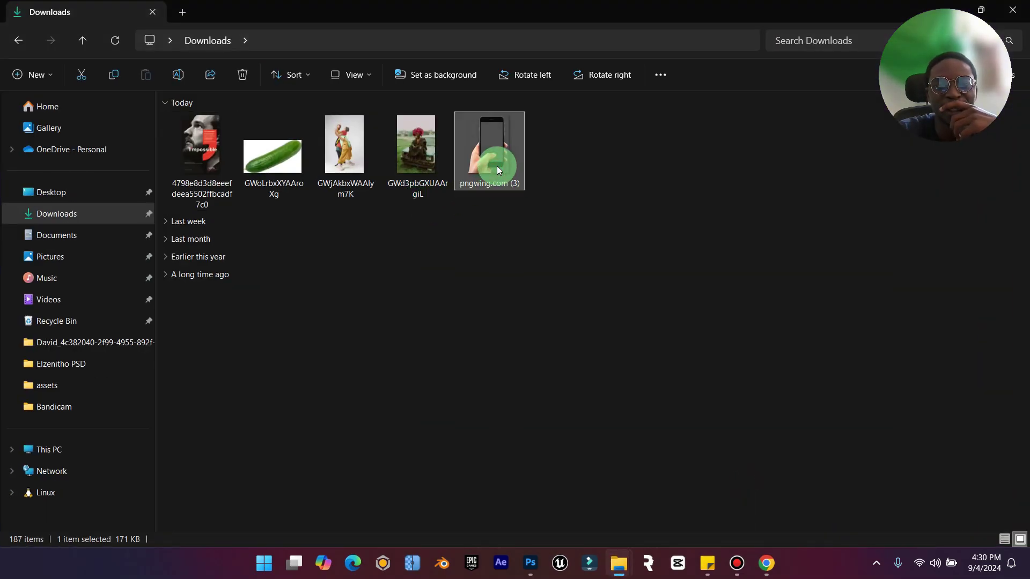
double_click(496, 165)
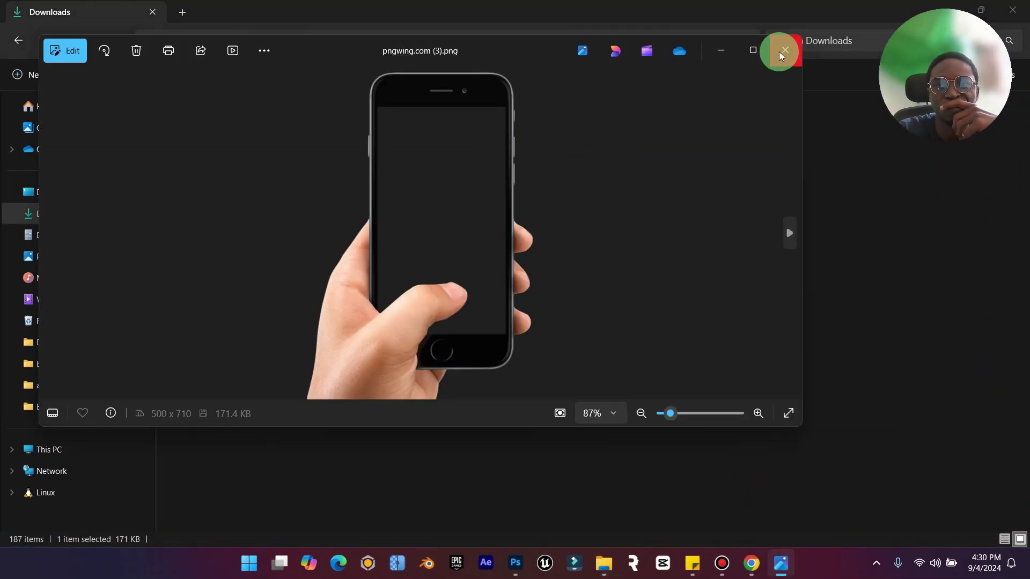
click(783, 51)
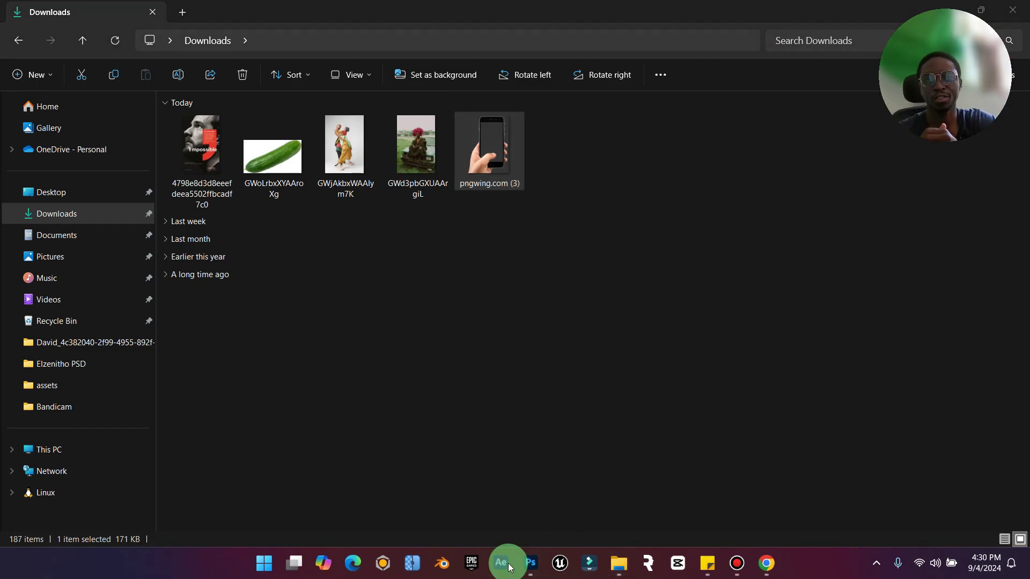
Launch After Effects, start a new project, and close the Render Queue to reveal the Timeline.
click(508, 567)
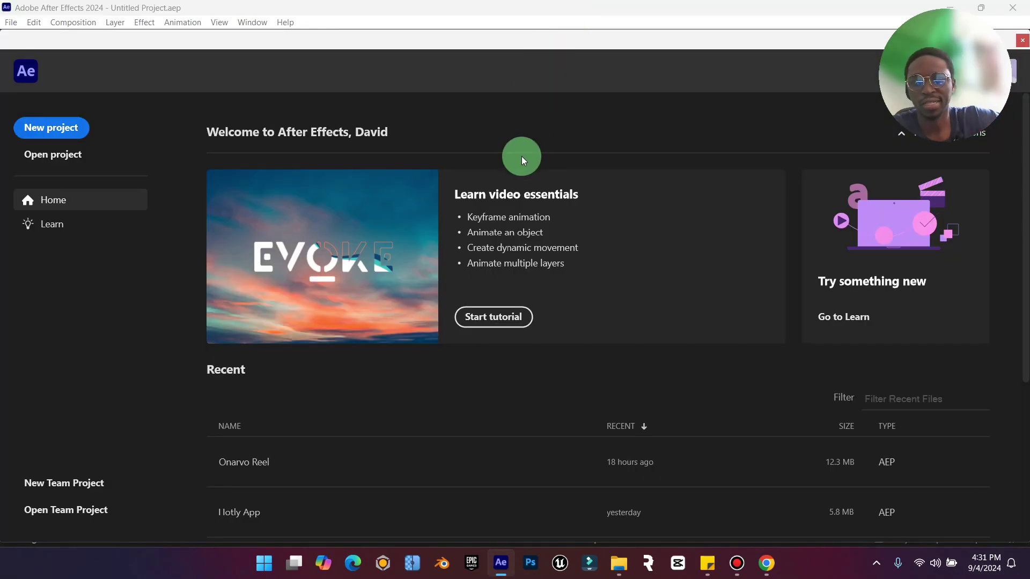
click(83, 126)
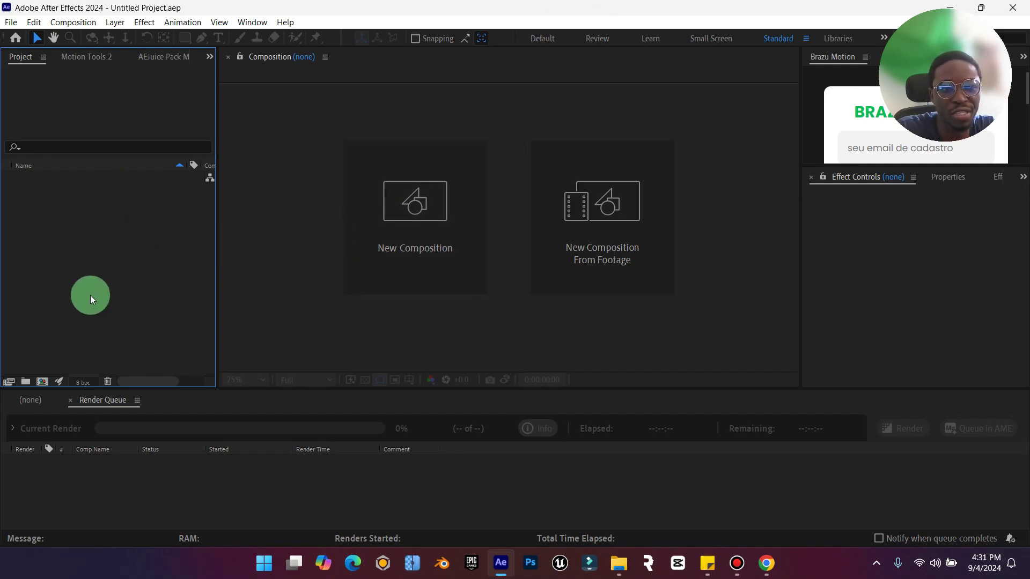
click(68, 400)
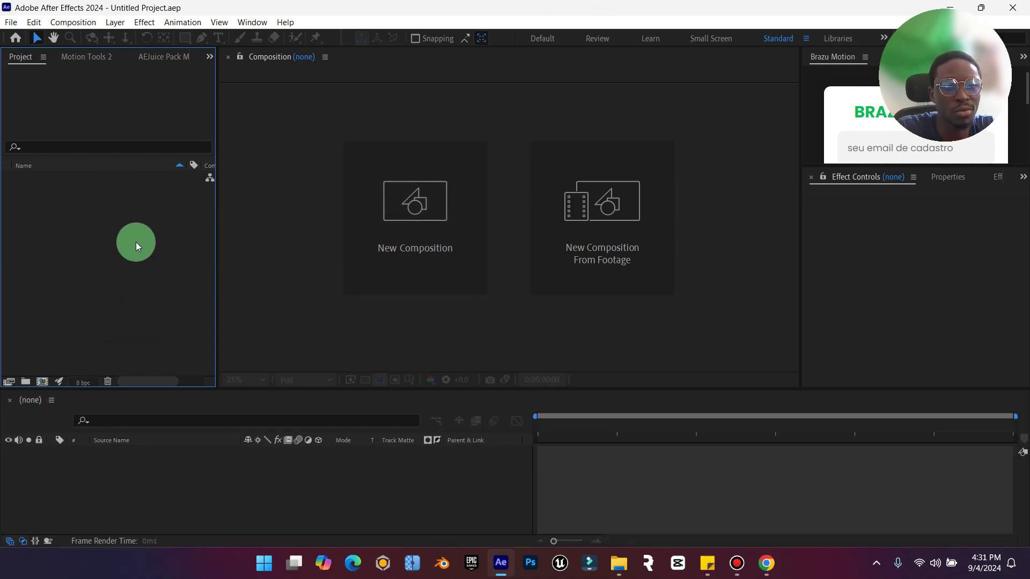
right_click(153, 230)
Create a new 1920 × 1920 px, 25 fps composition named 'Test'.
click(209, 238)
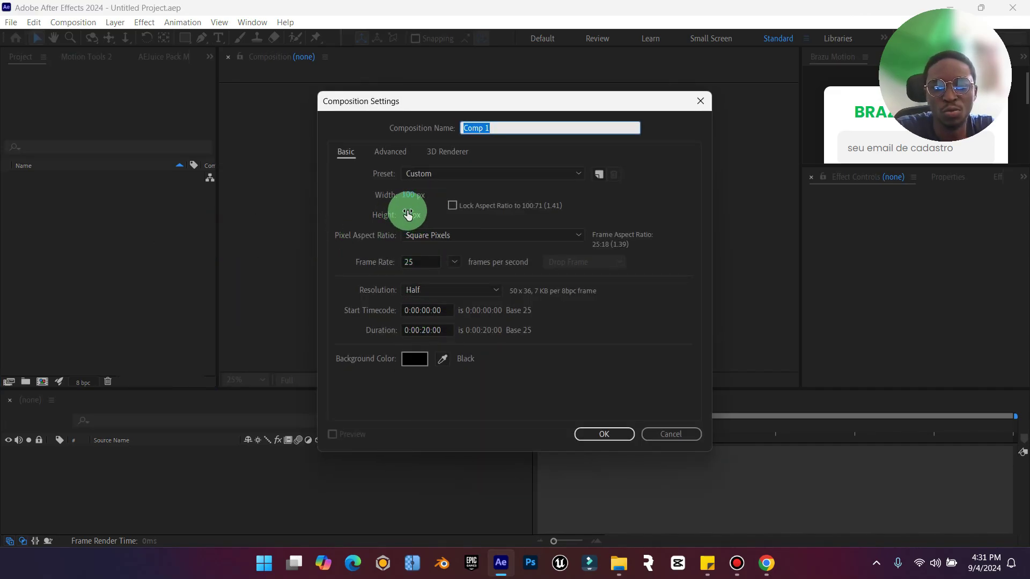
click(410, 195)
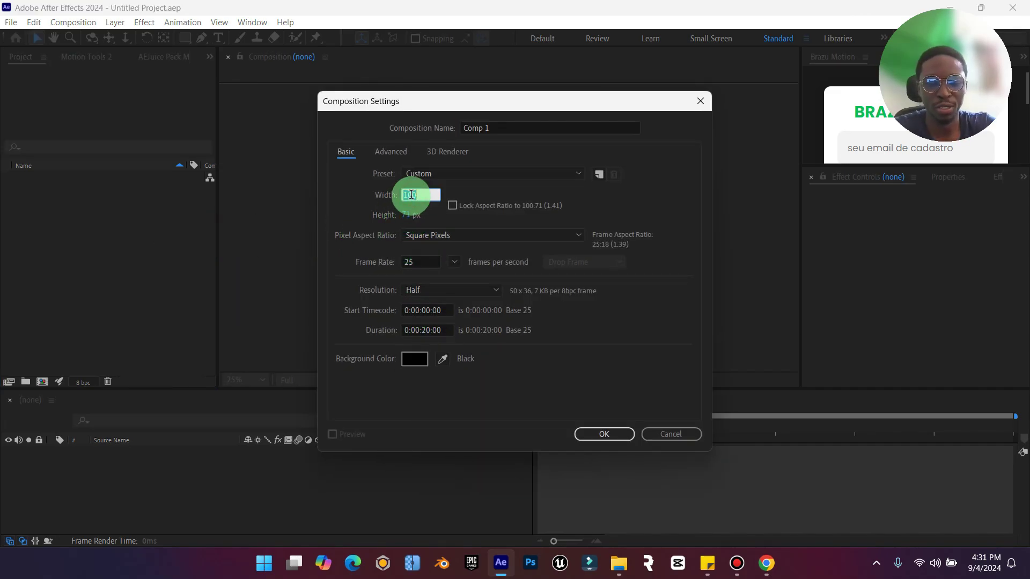
text(100)
key(BackSpace)
key(BackSpace)
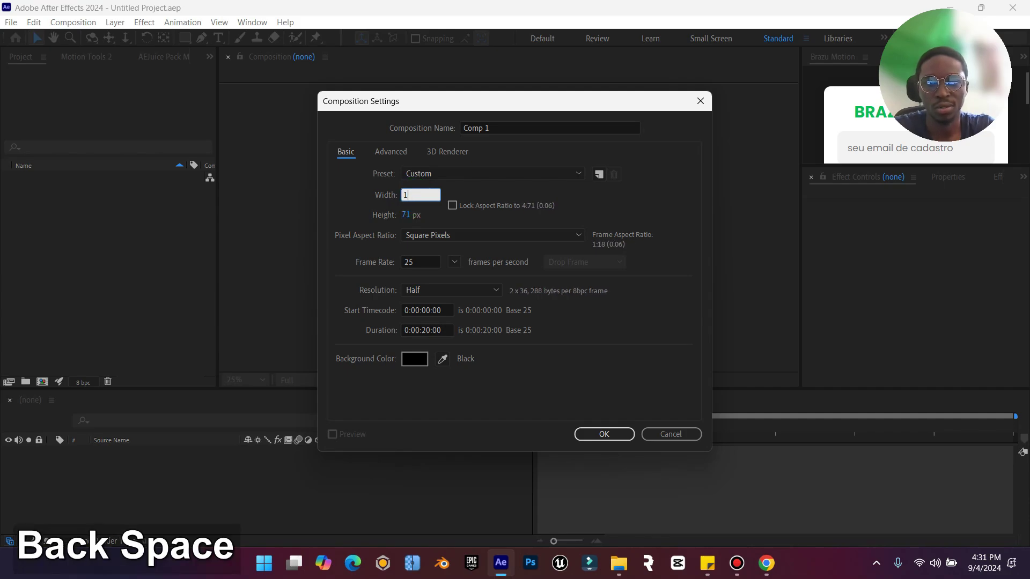
click(412, 196)
text(920)
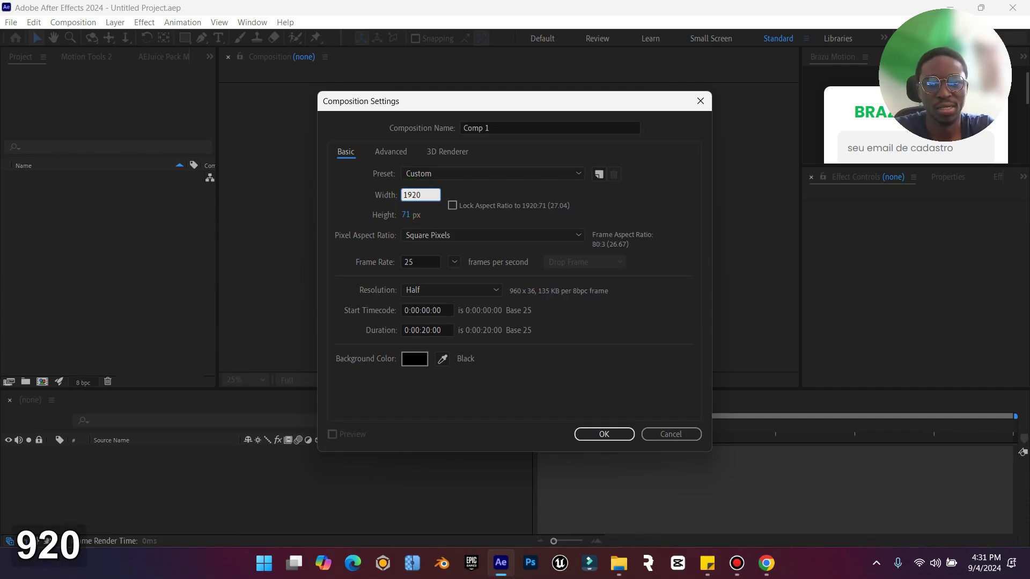
click(408, 214)
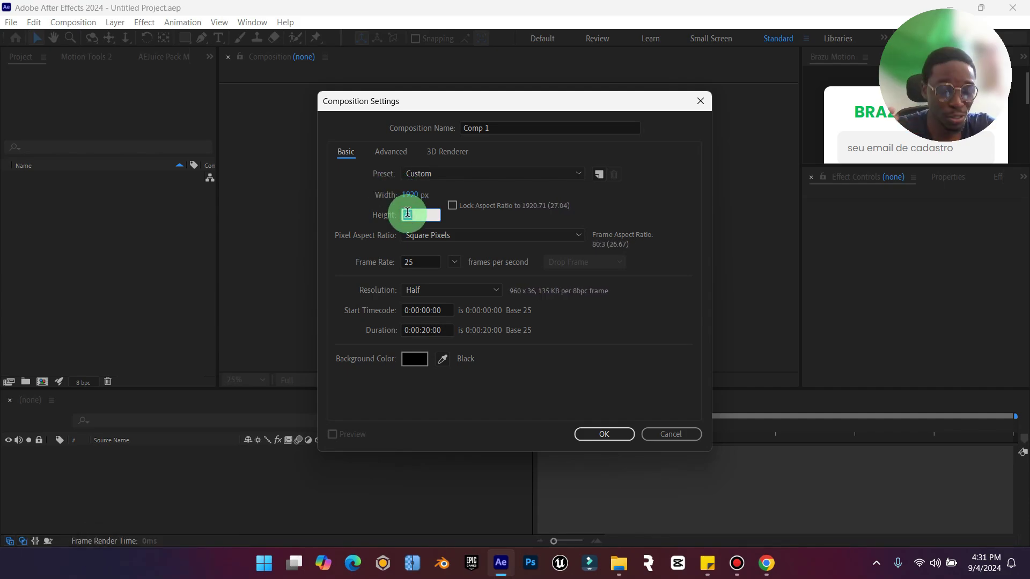
text(1920)
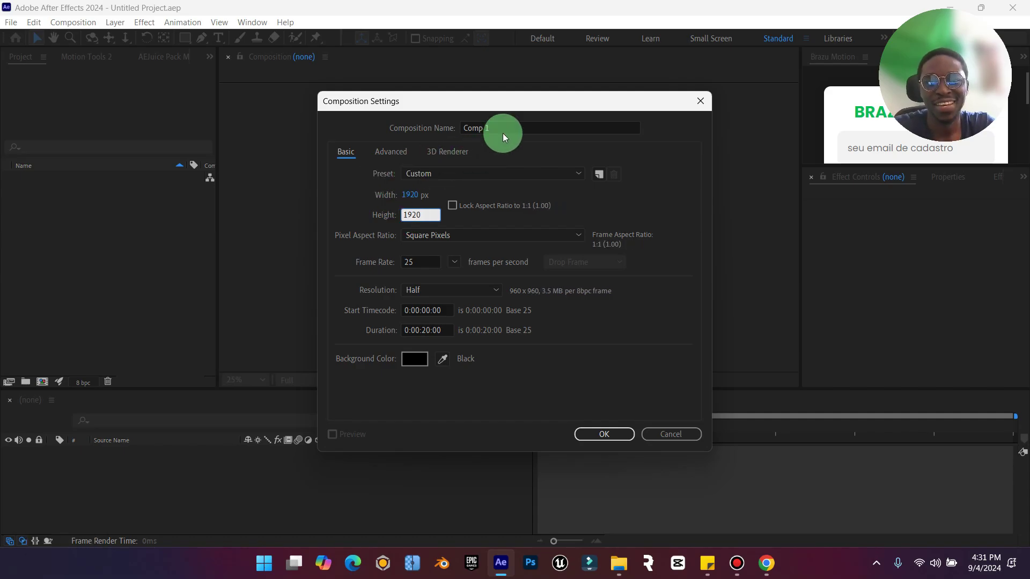
drag(509, 127, 409, 125)
key(Caps_Lock)
text(Test)
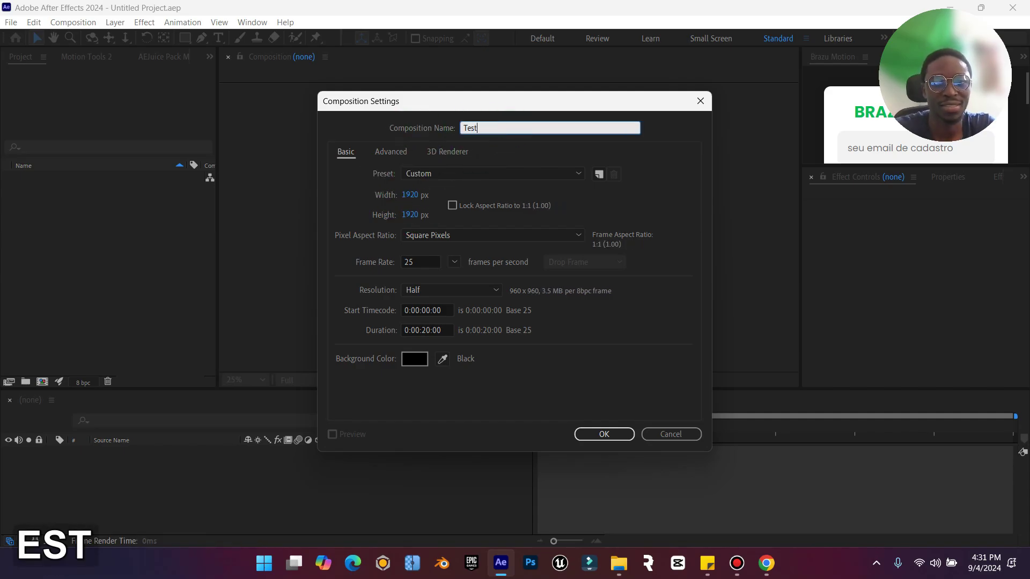
key(Return)
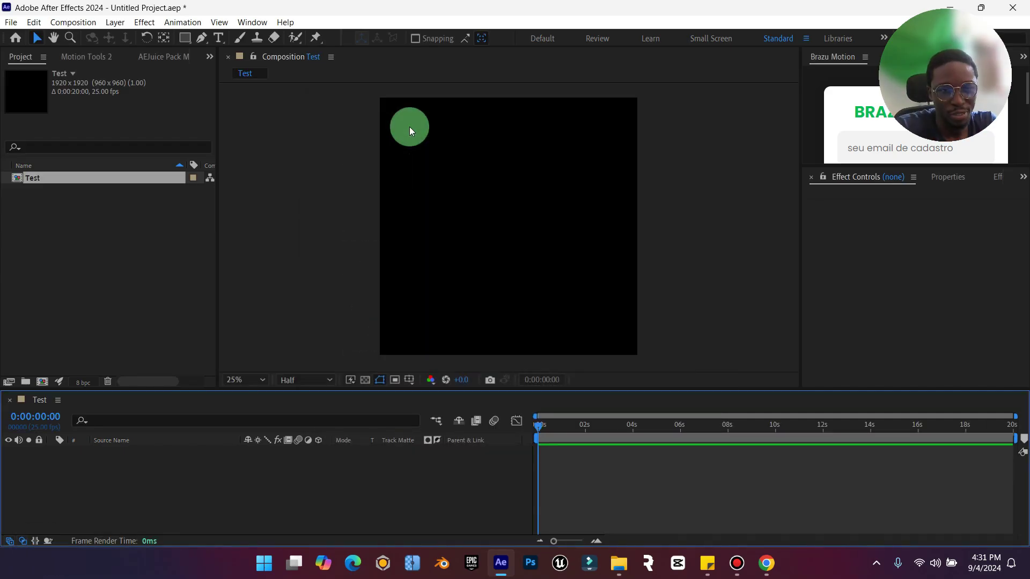
Drag pngwing.com (3) from Downloads into Test and scale it up proportionally.
click(620, 565)
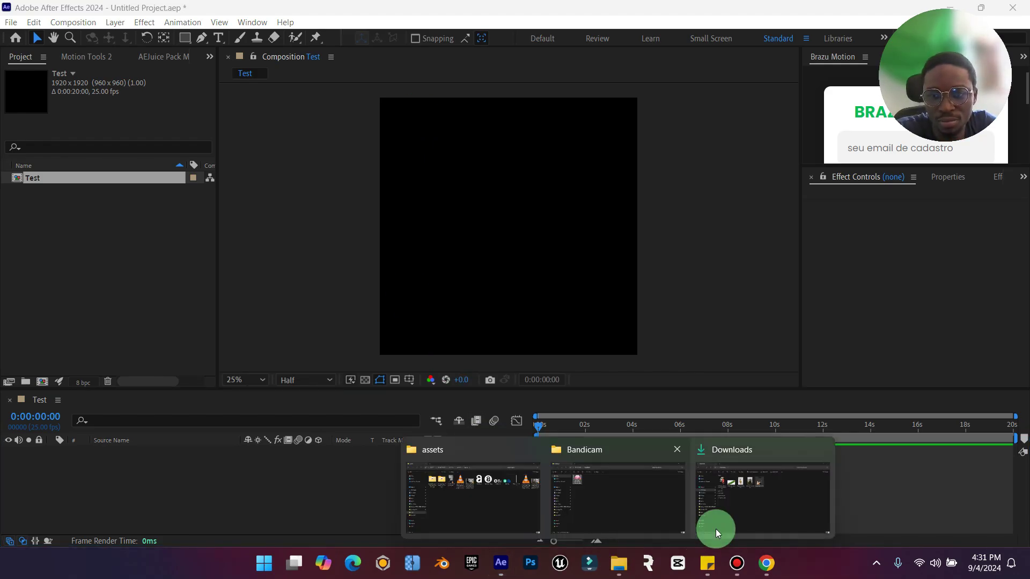
click(715, 530)
drag(514, 185, 474, 268)
mouse_move(543, 180)
mouse_down()
mouse_move(599, 139)
mouse_move(552, 175)
mouse_up()
drag(594, 110, 596, 106)
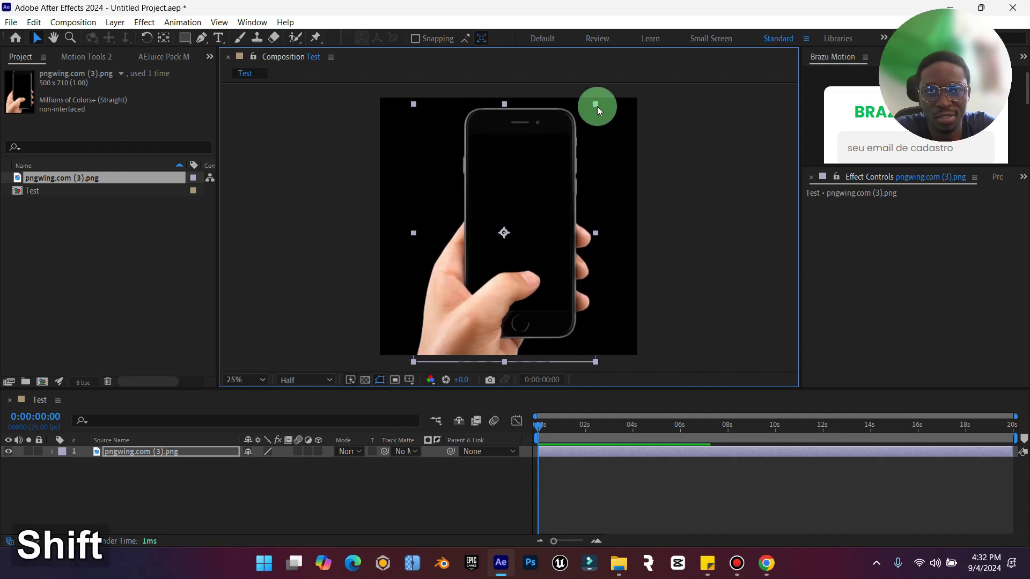
Add a new medium green solid layer to the Test composition.
right_click(253, 459)
mouse_move(333, 303)
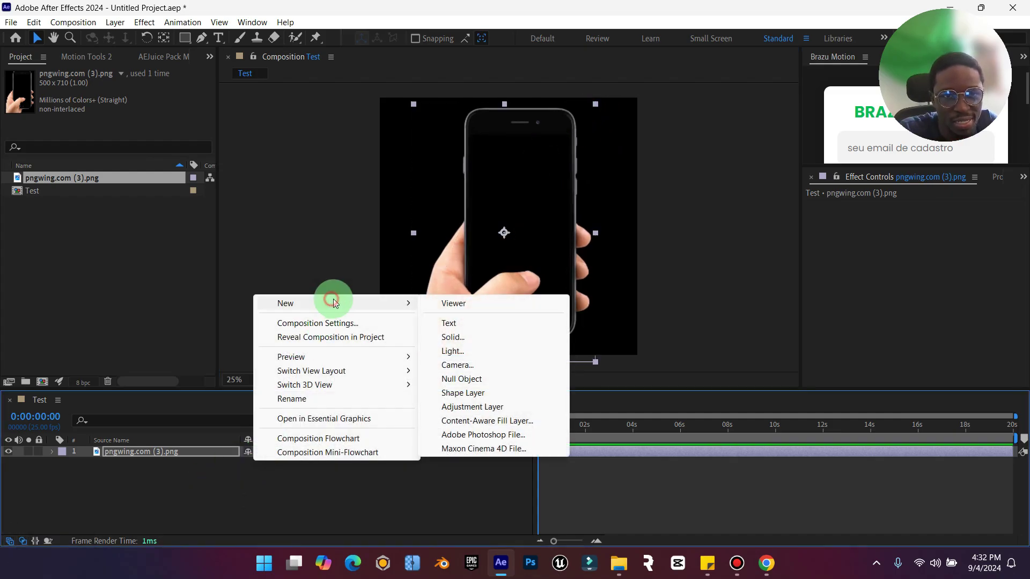
click(462, 337)
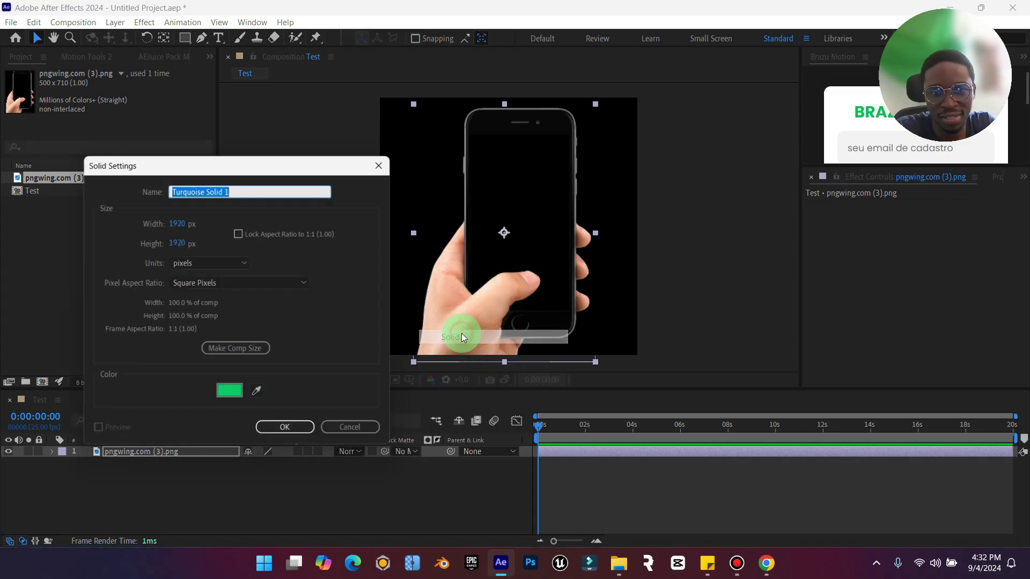
click(233, 394)
drag(756, 292, 860, 262)
drag(876, 241, 848, 267)
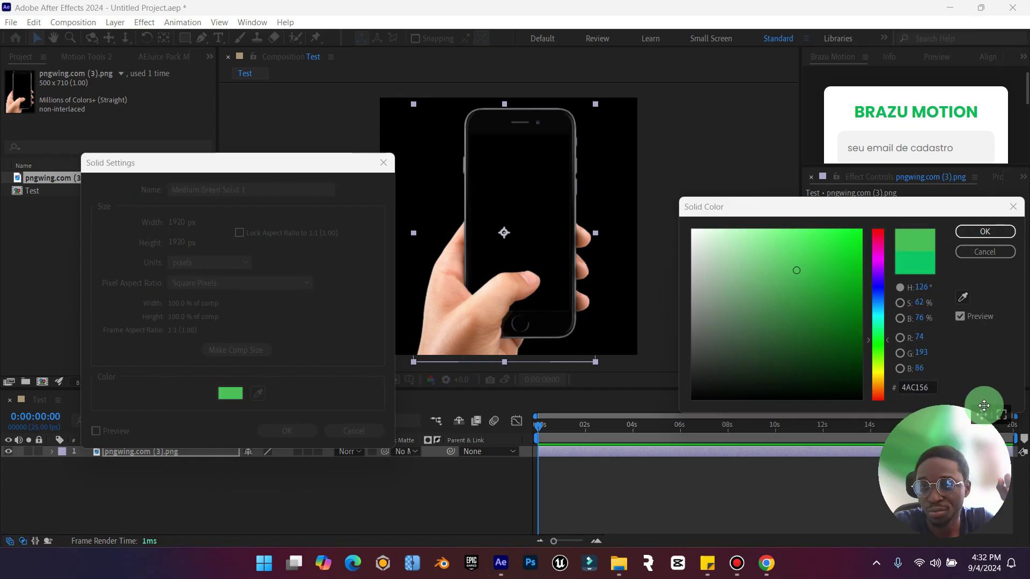
click(984, 231)
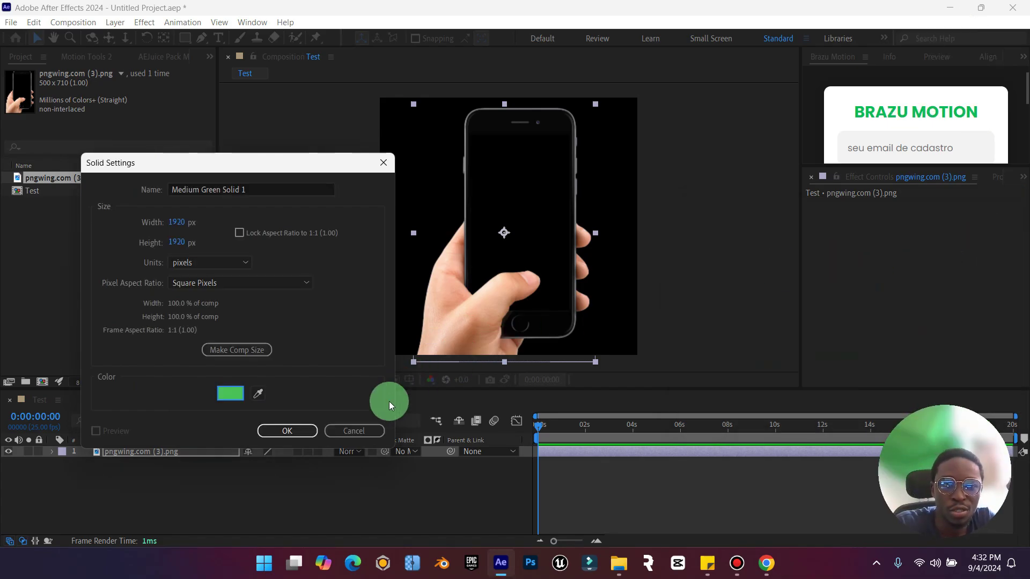
click(289, 431)
Move Medium Green Solid 1 below the phone image layer.
click(439, 301)
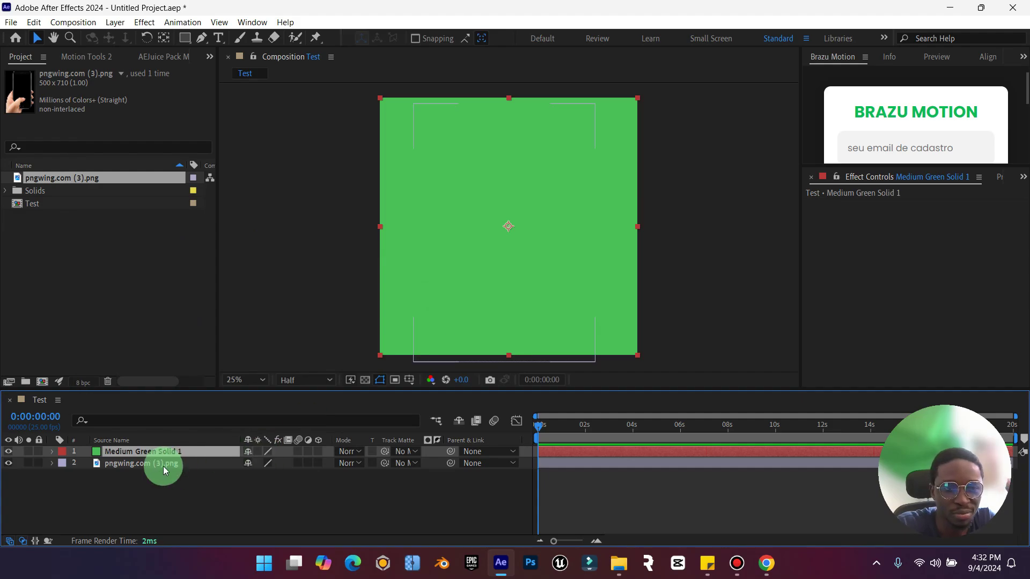
drag(163, 465, 173, 474)
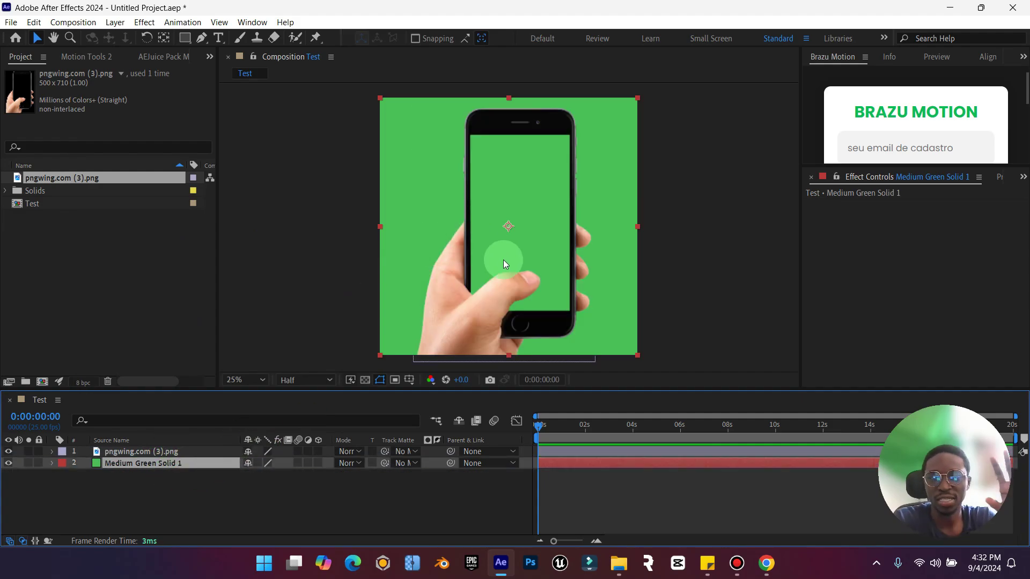
click(109, 464)
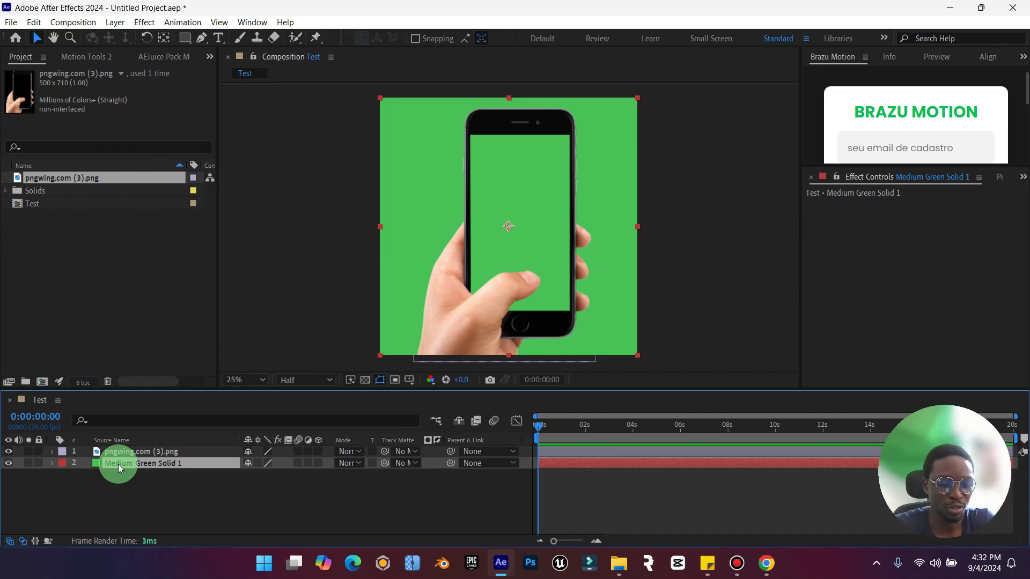
Apply a Fill effect to the solid and set its colour to pale mint C1FFE1.
key(ctrl+space)
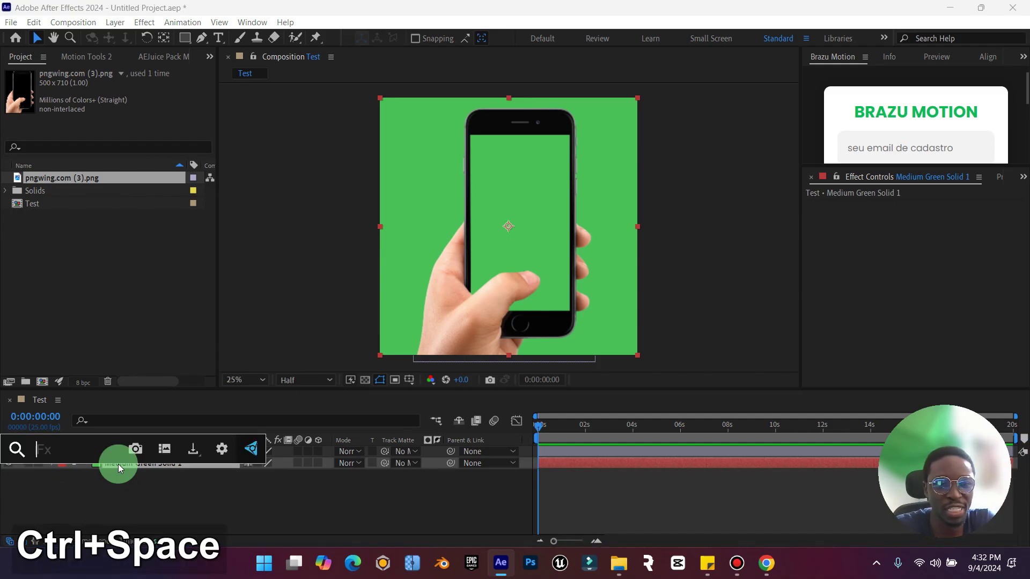
text(fill)
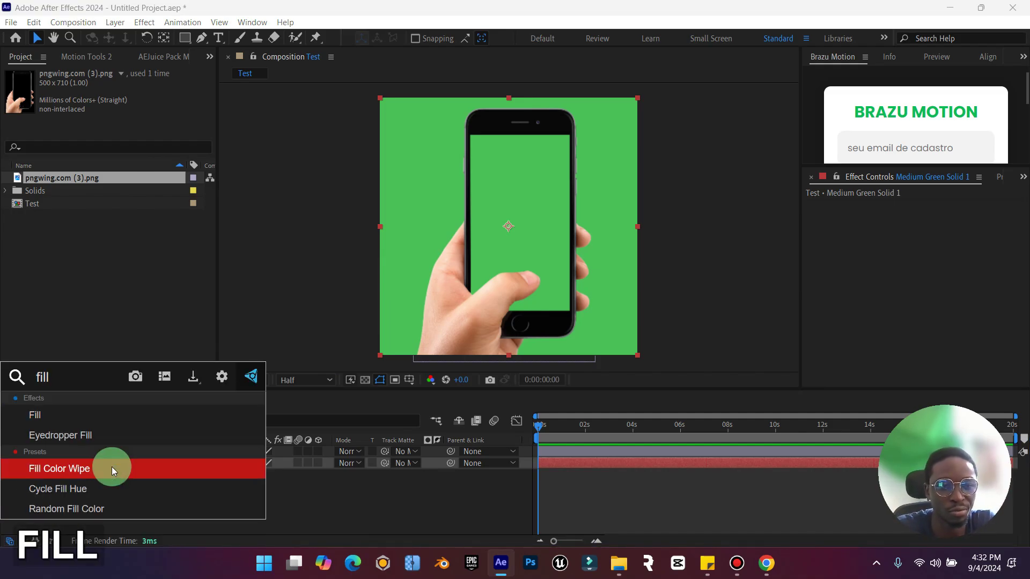
click(88, 416)
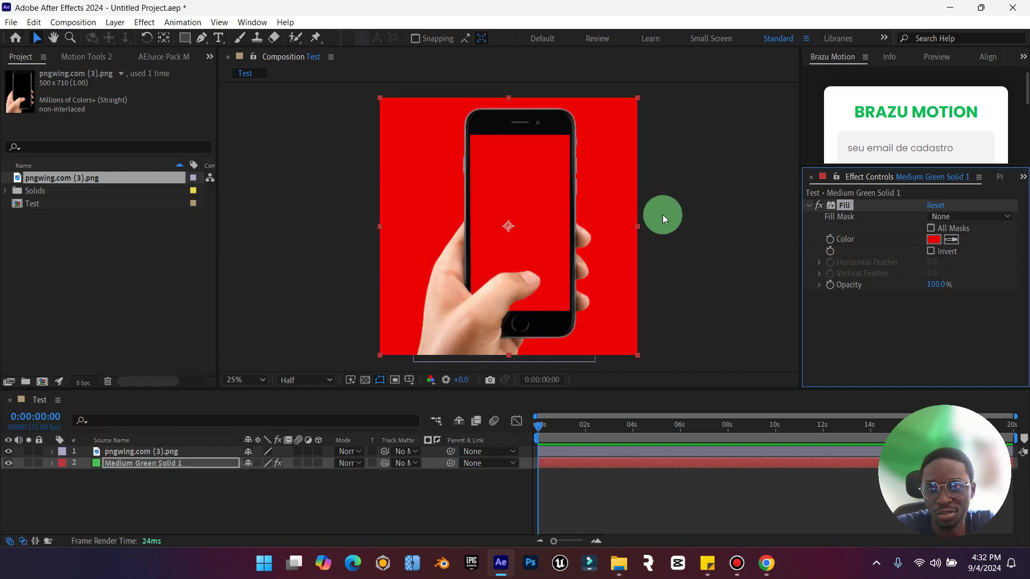
click(933, 239)
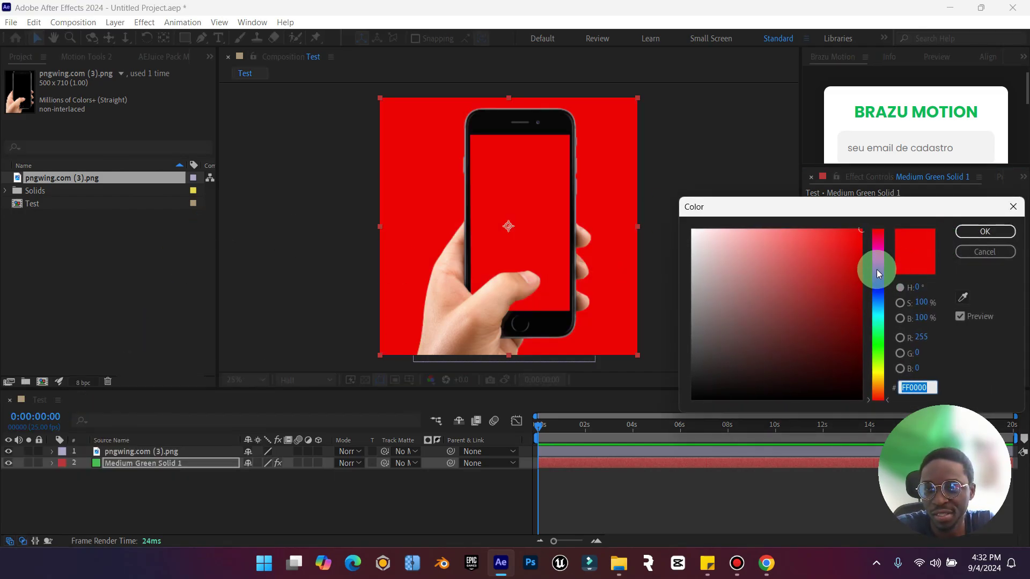
click(876, 274)
drag(880, 253, 876, 329)
click(816, 282)
drag(793, 266, 732, 225)
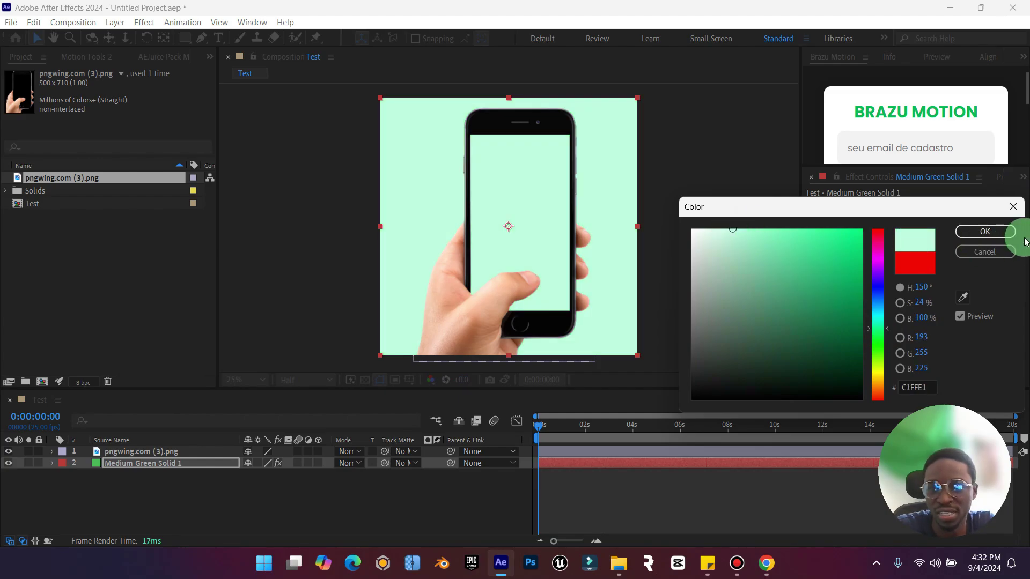
click(1007, 232)
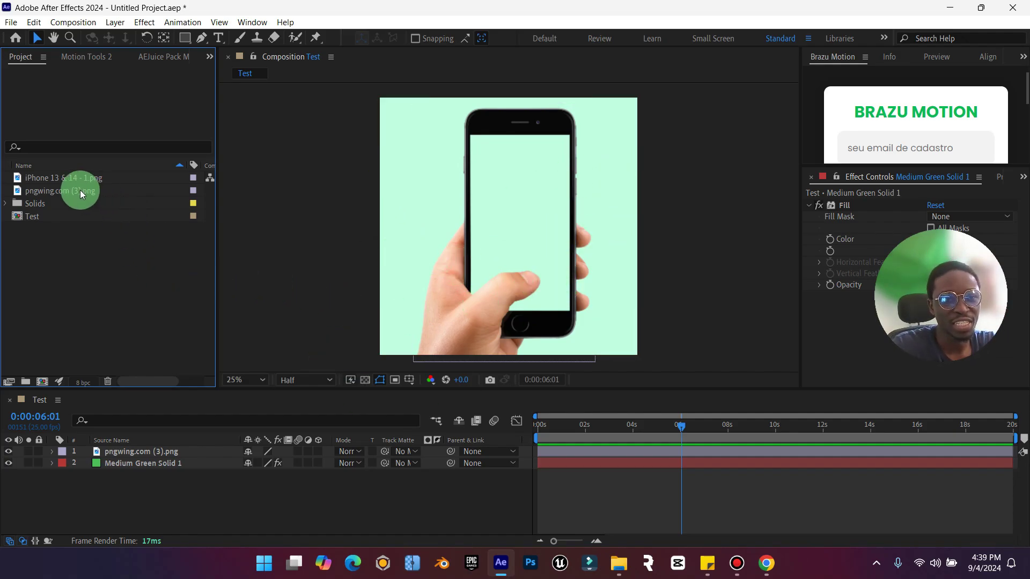
Add iPhone 13 & 14 - 1.png, scale it to the phone screen width, and align its top there.
drag(76, 178, 161, 448)
drag(494, 246, 527, 278)
drag(556, 312, 571, 293)
drag(529, 127, 528, 270)
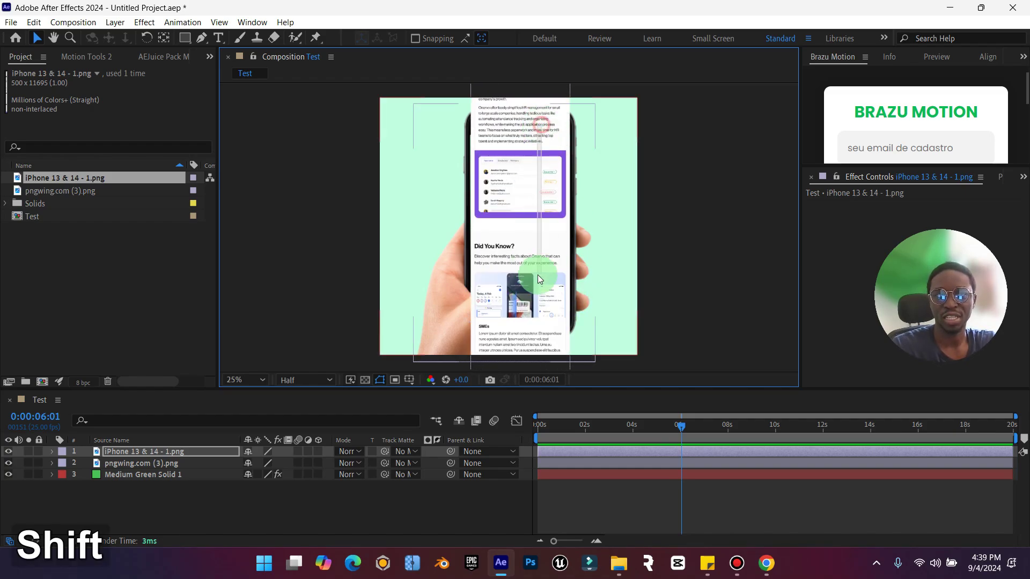
drag(528, 80, 523, 245)
drag(527, 140, 554, 202)
drag(523, 108, 559, 170)
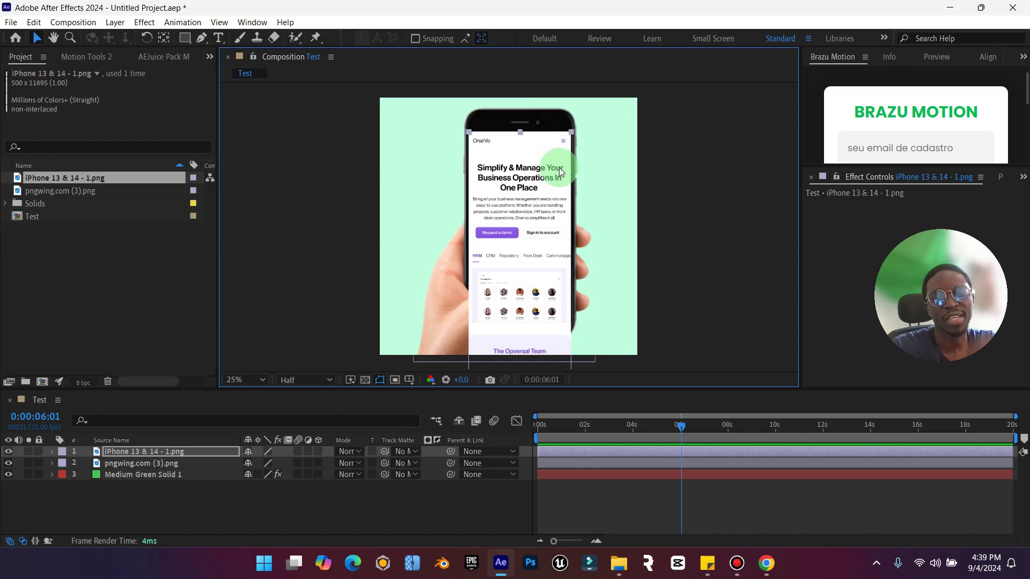
Lock the green background solid and phone image layers.
click(39, 480)
click(39, 463)
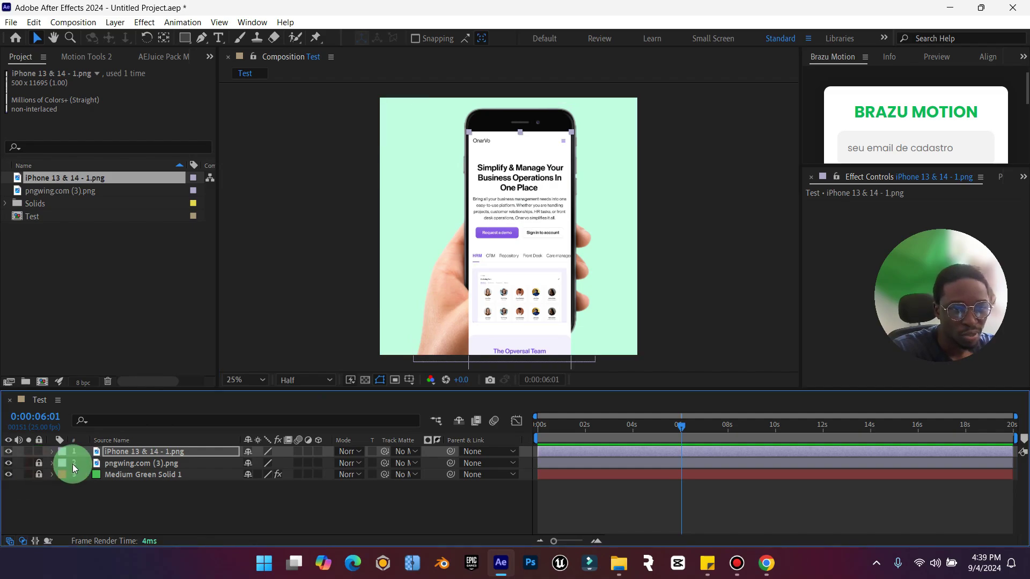
click(163, 453)
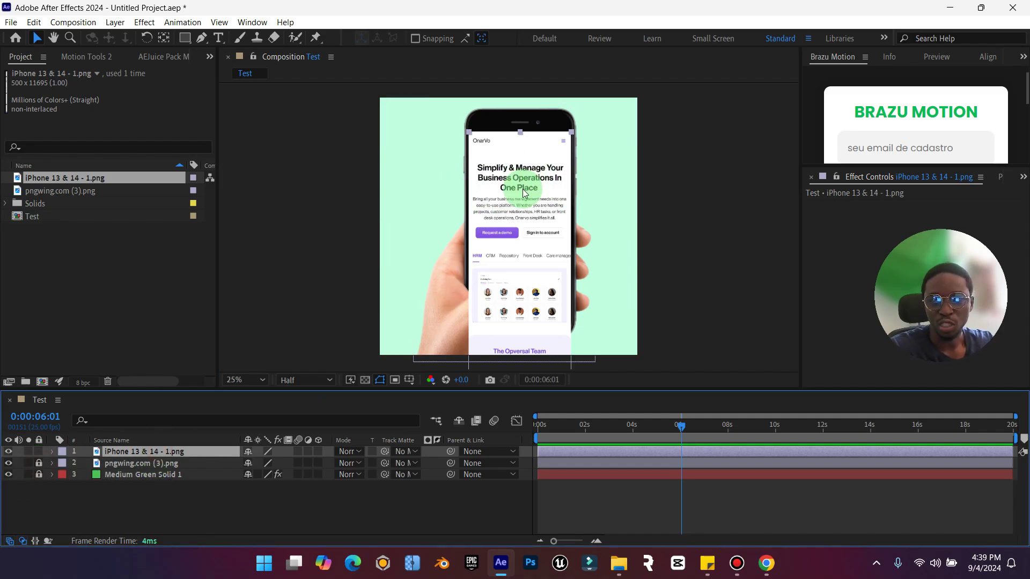
click(128, 440)
double_click(130, 454)
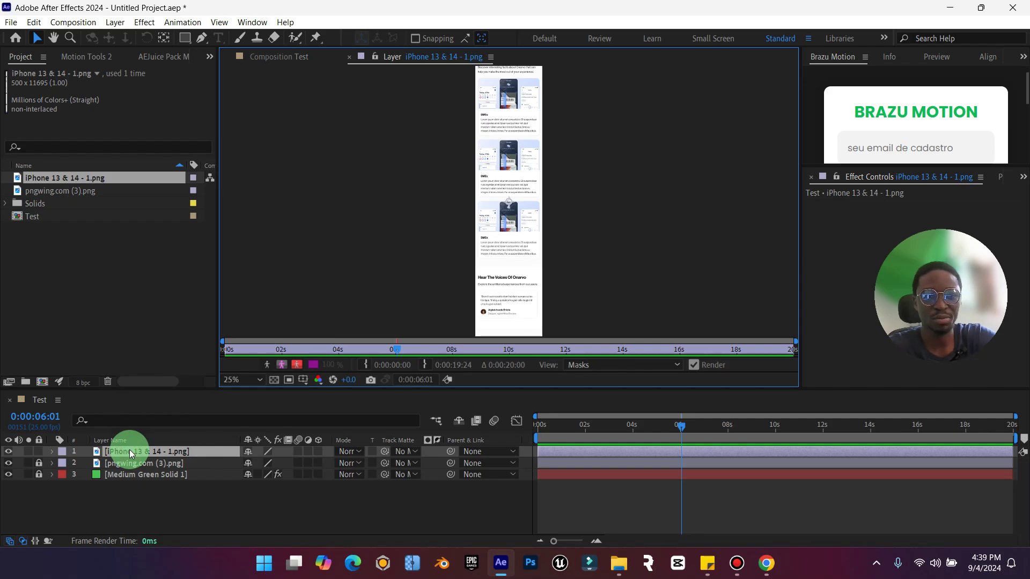
click(349, 56)
Rename the webpage screenshot layer to 'Webpage'.
right_click(138, 455)
click(161, 424)
text(Webpage)
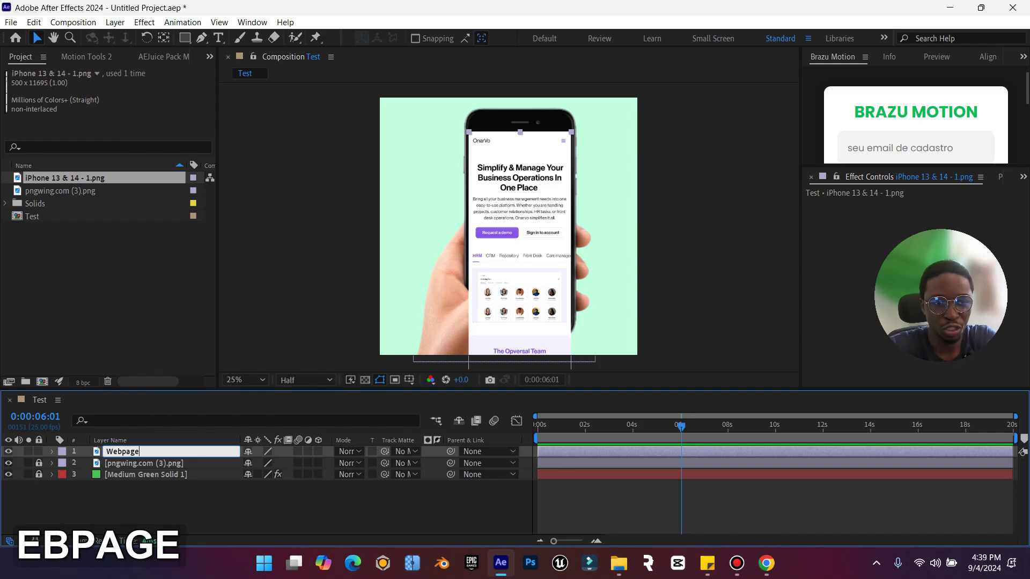
key(Return)
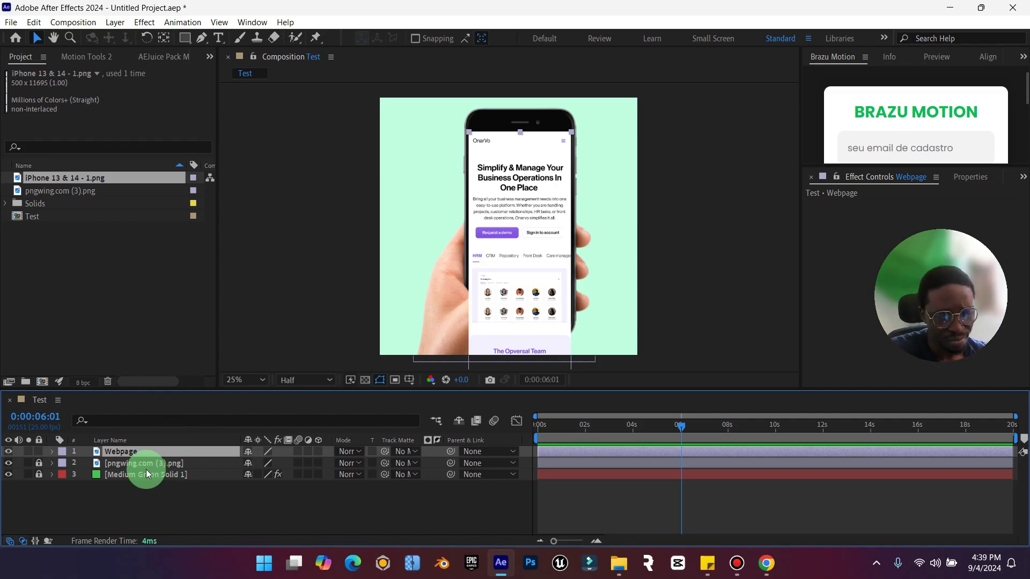
Pre-compose the Webpage layer, keeping the default name Webpage Comp 1.
right_click(124, 452)
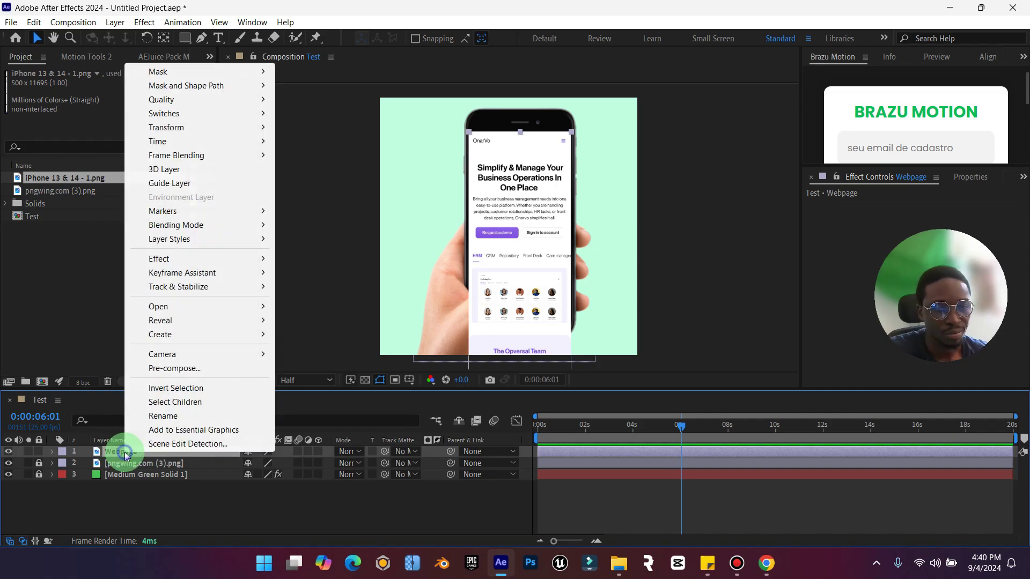
click(118, 455)
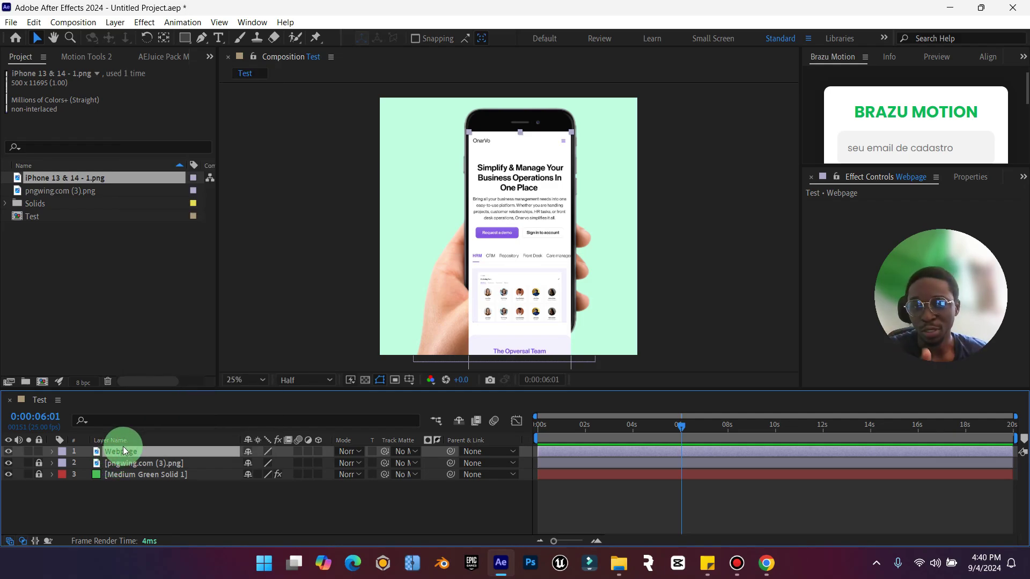
right_click(123, 449)
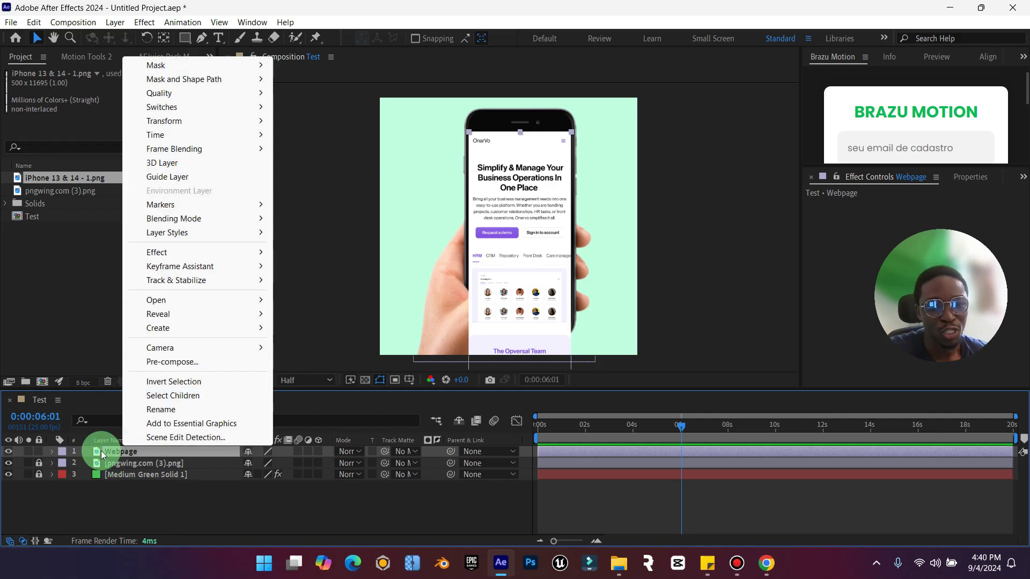
click(196, 362)
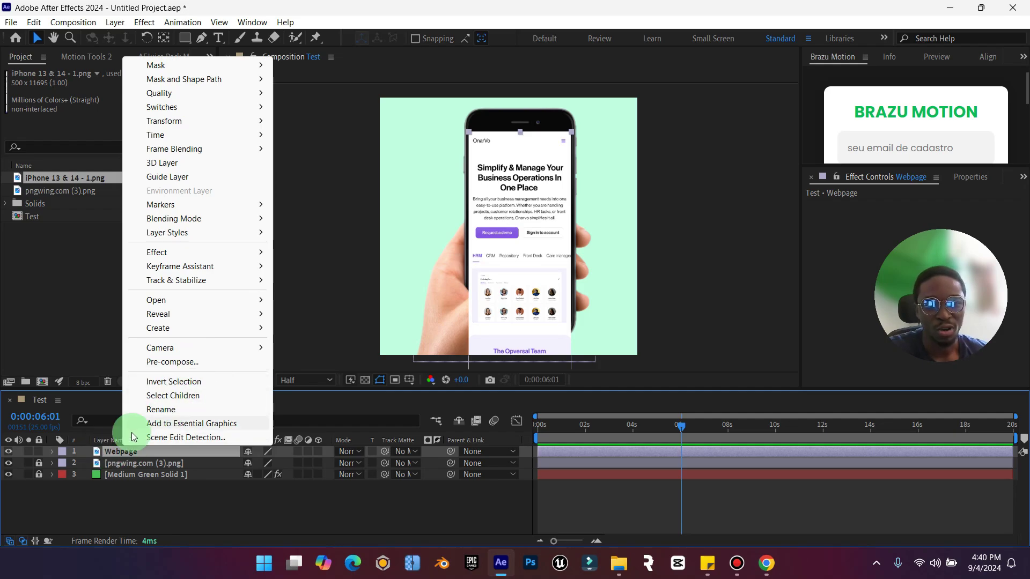
right_click(118, 452)
click(178, 370)
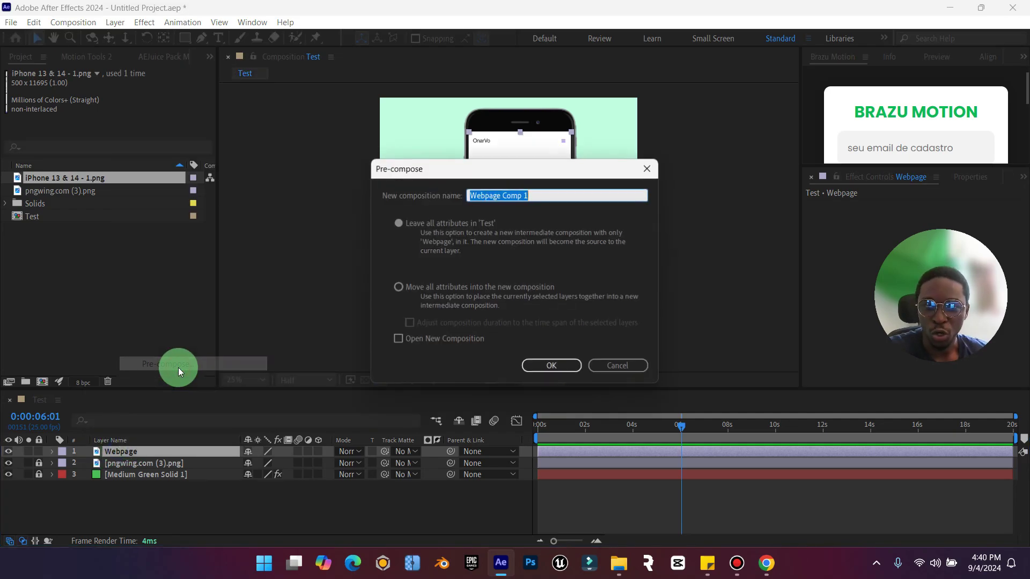
click(551, 366)
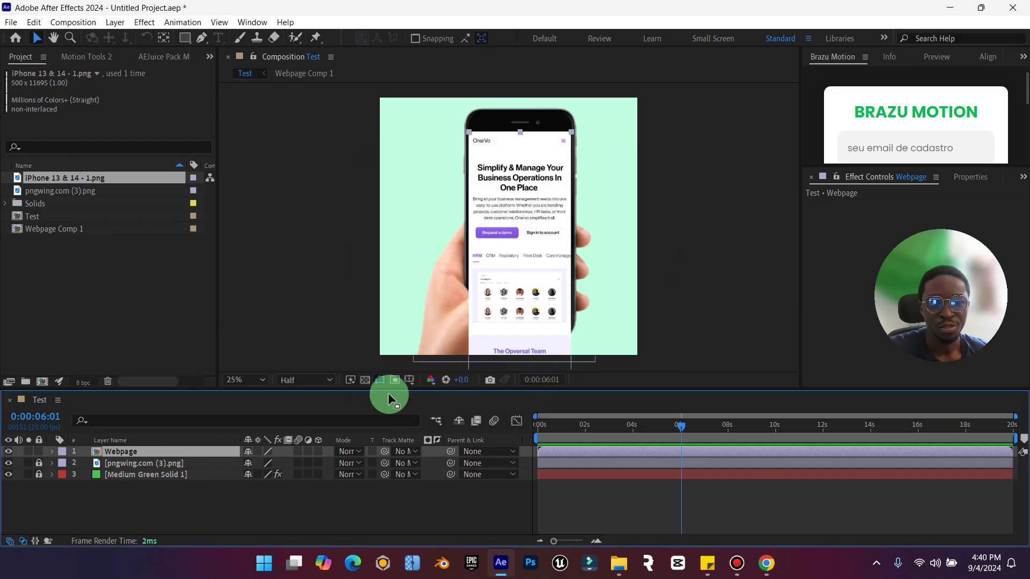
Draw a rectangular mask on the Webpage layer covering the phone's screen.
click(506, 135)
click(533, 266)
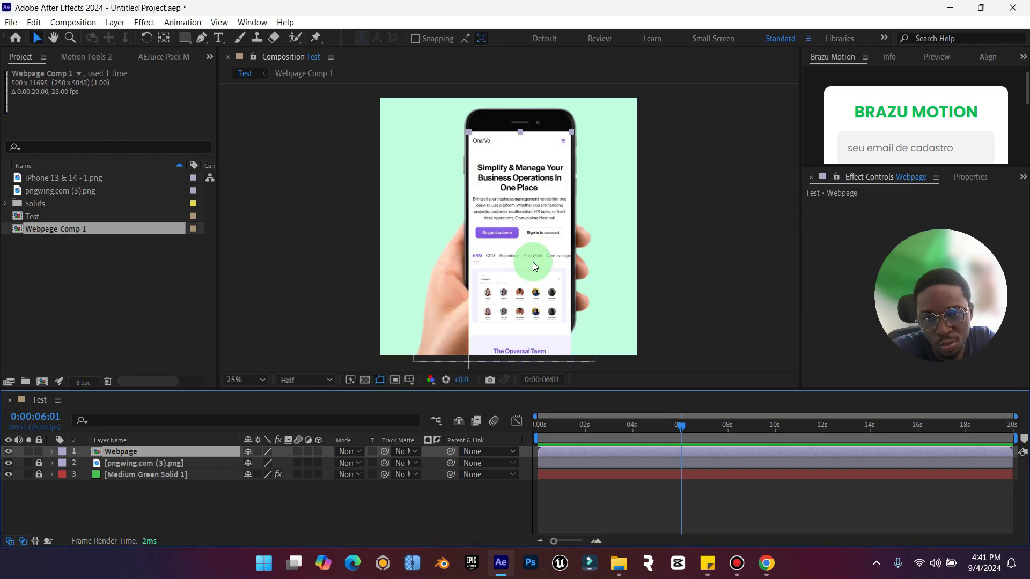
click(185, 39)
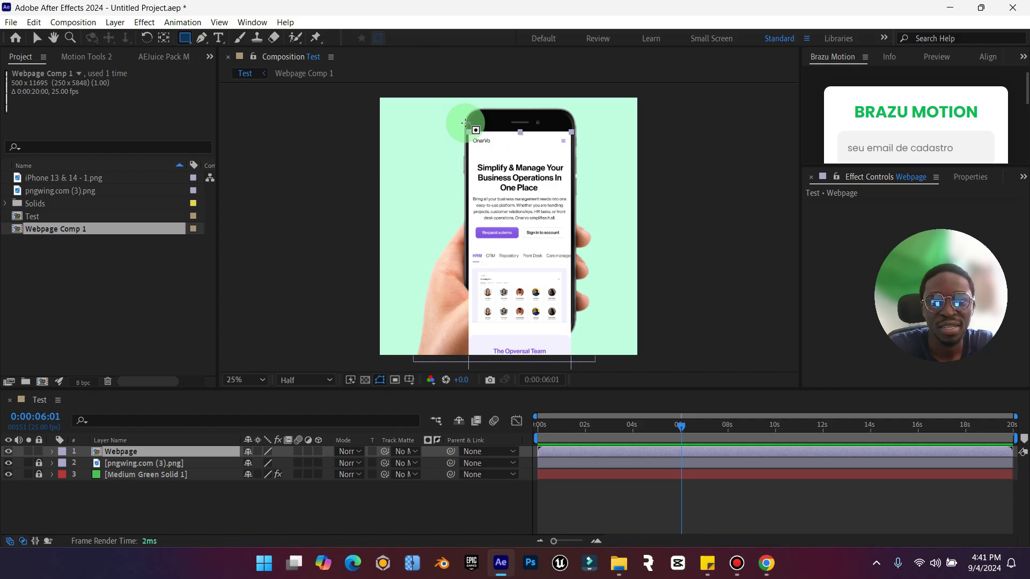
drag(465, 122, 575, 327)
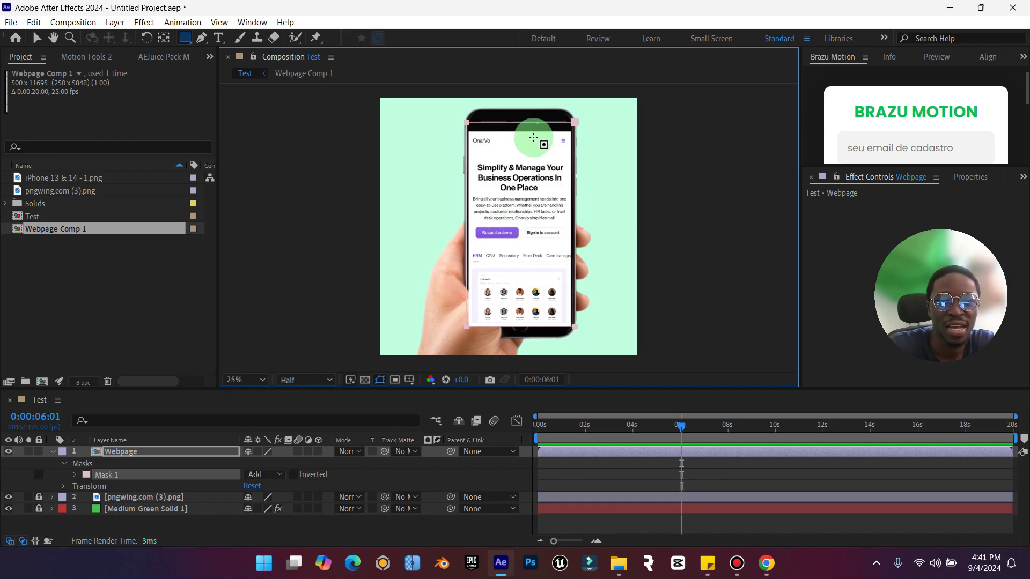
Move the Webpage layer below the phone image layer.
click(36, 38)
click(271, 161)
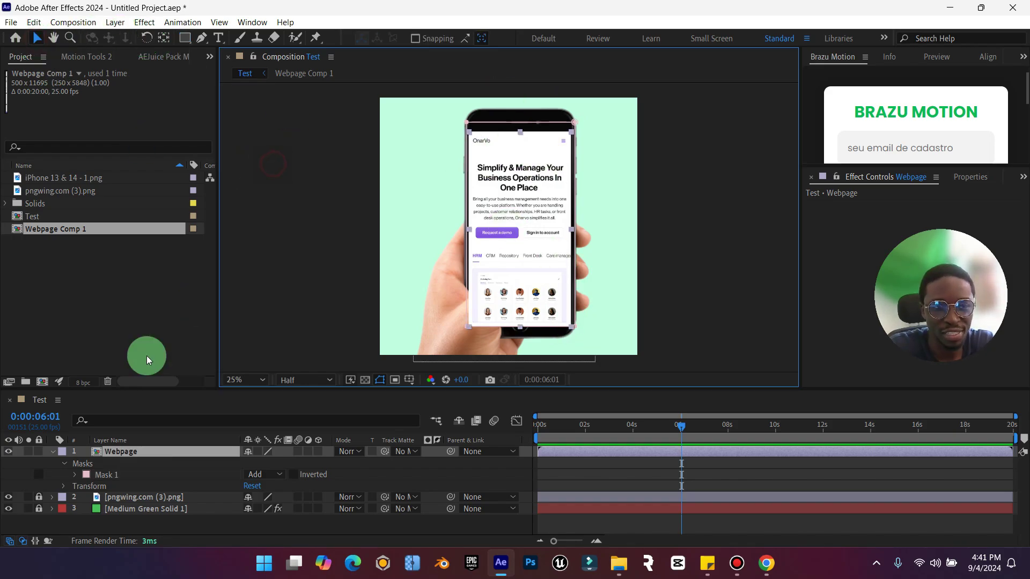
click(52, 451)
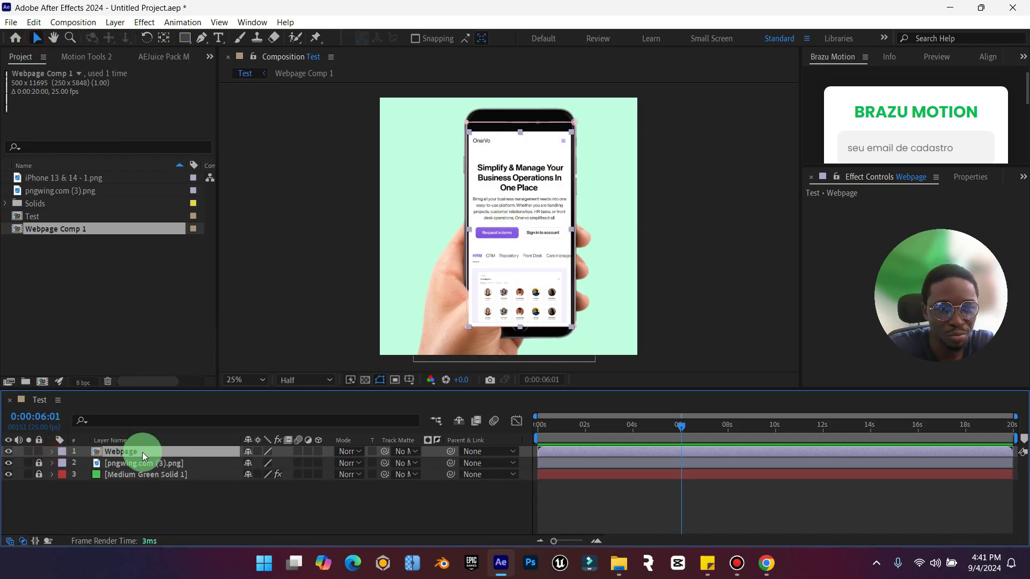
drag(143, 452, 147, 471)
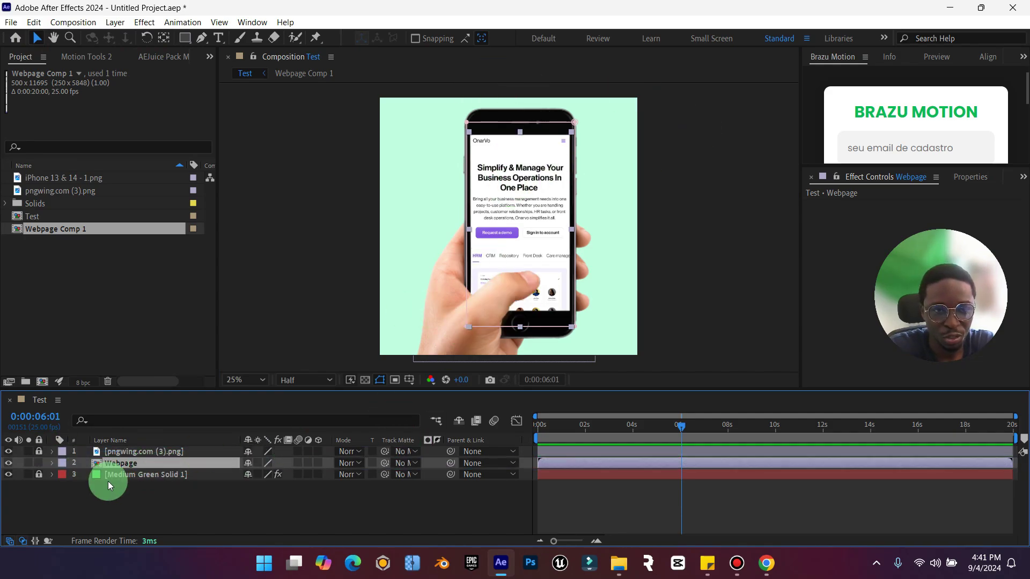
Inside Webpage Comp 1, add Position keyframes on the screenshot at 0:00 and 9:23.
double_click(110, 463)
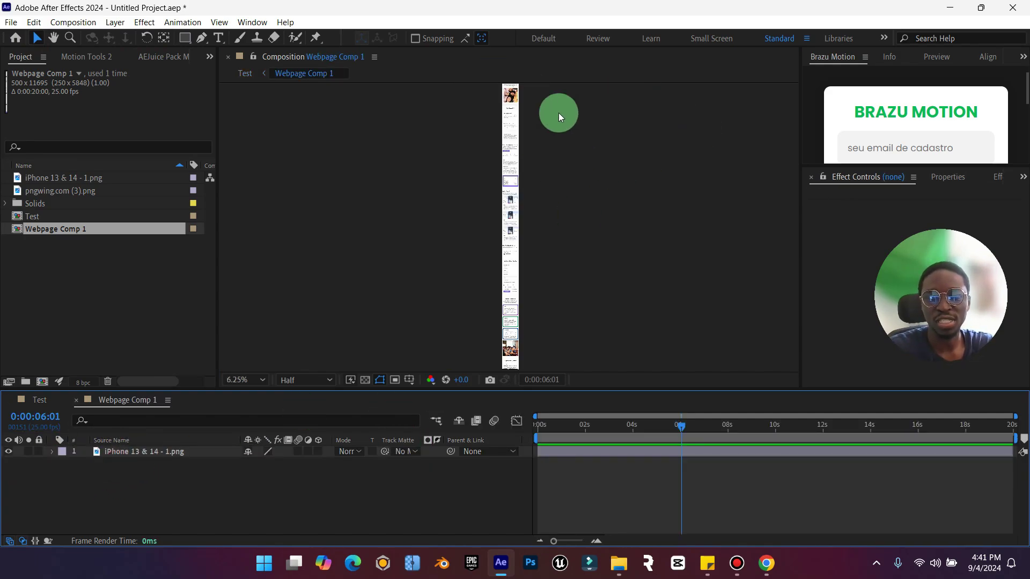
drag(682, 426, 531, 429)
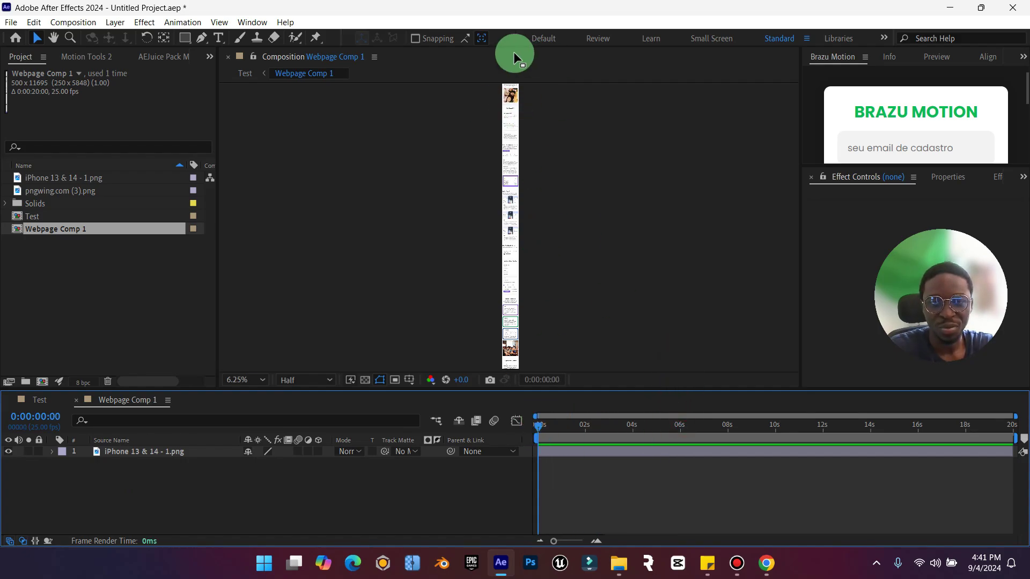
click(134, 452)
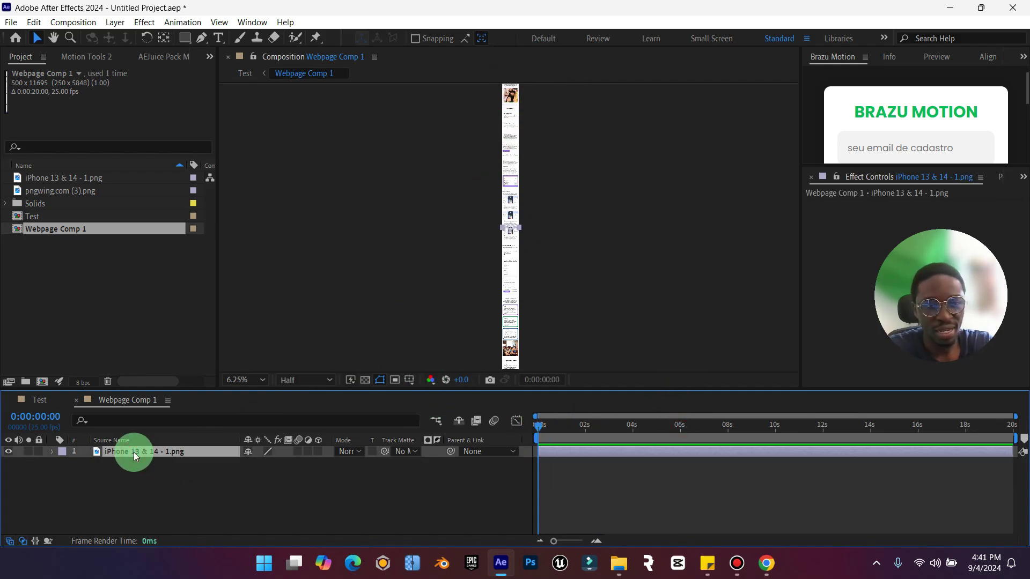
key(p)
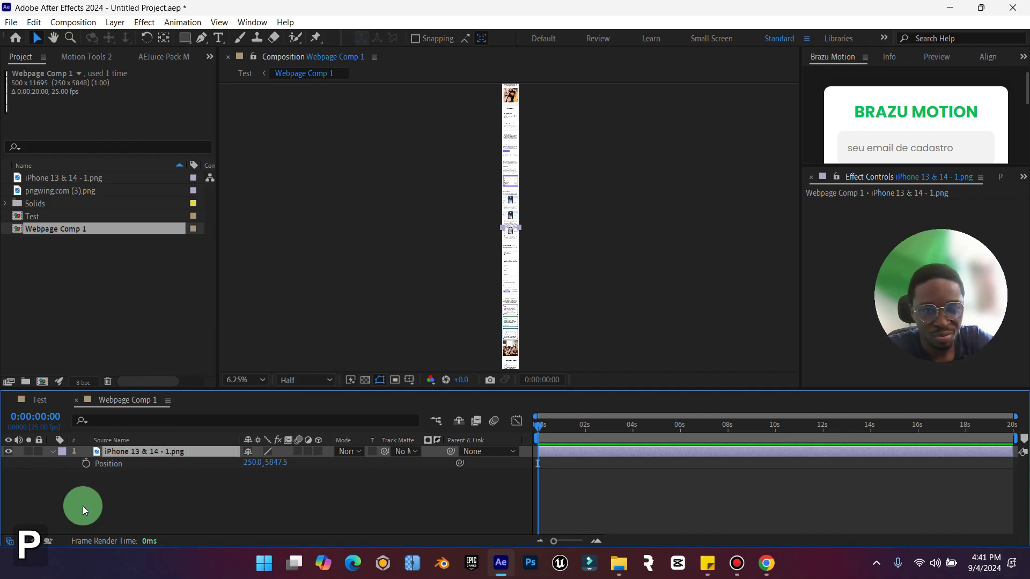
click(85, 464)
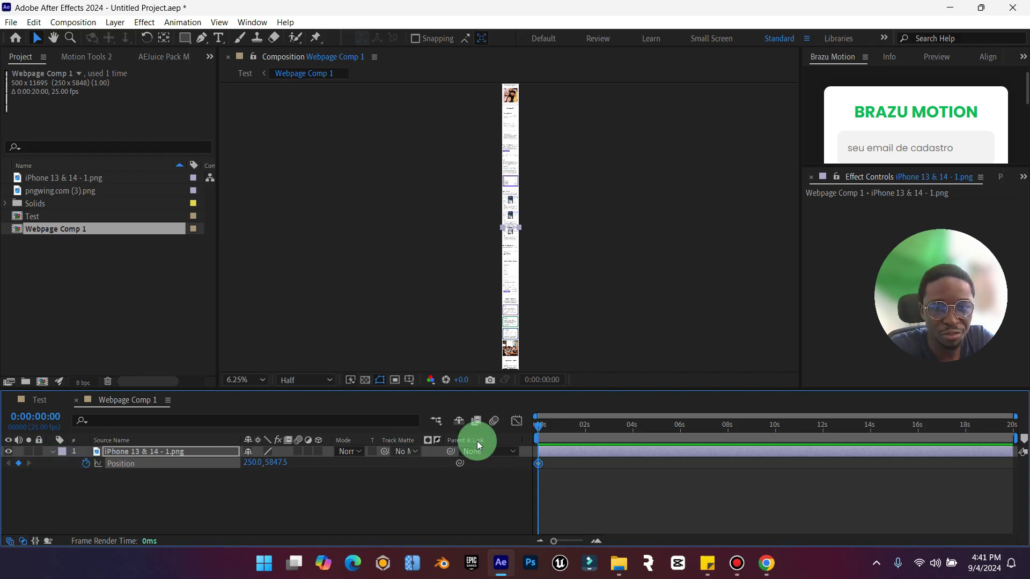
drag(542, 433, 775, 428)
click(18, 463)
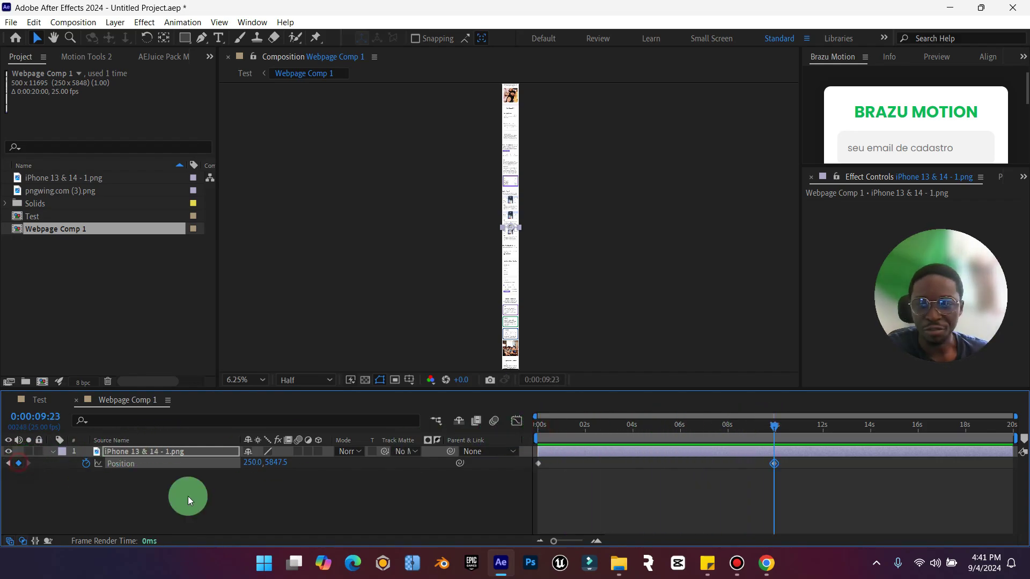
Set the 9:23 keyframe's Position to 250.0, 3707.5 to scroll the page.
click(8, 463)
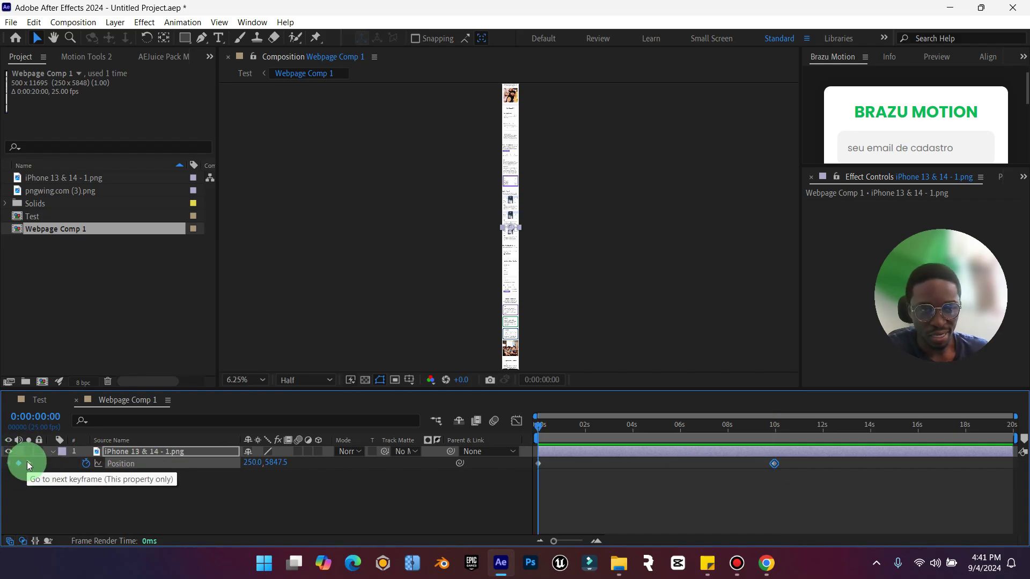
click(28, 464)
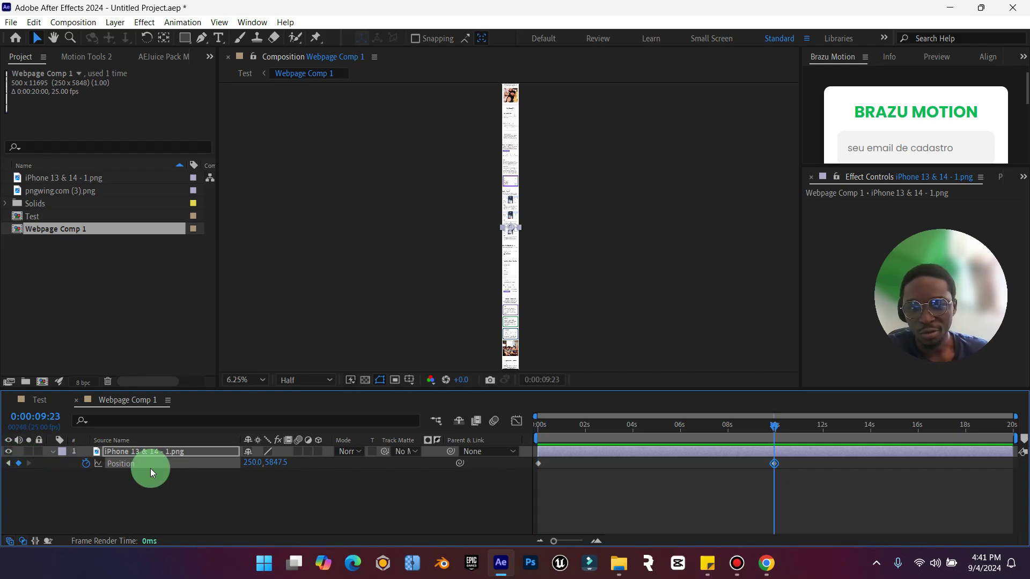
drag(269, 461, 17, 439)
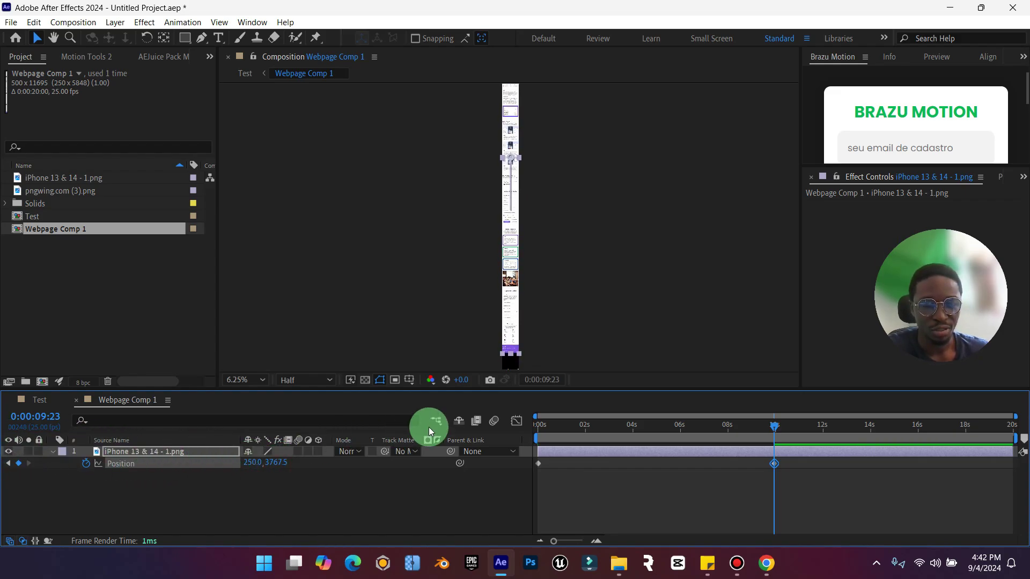
drag(274, 463, 417, 493)
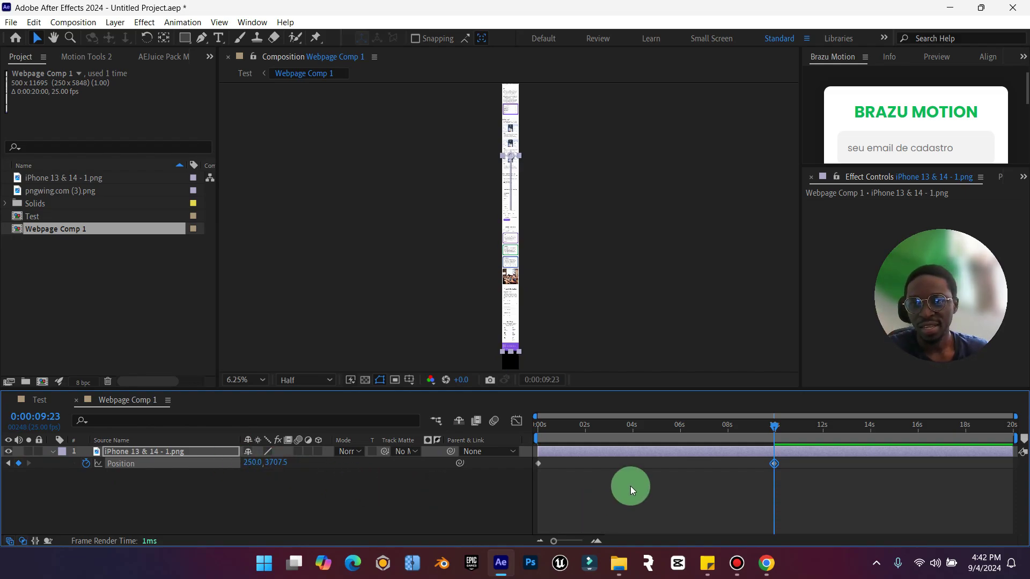
Apply Easy Ease to both Position keyframes.
drag(822, 487, 537, 462)
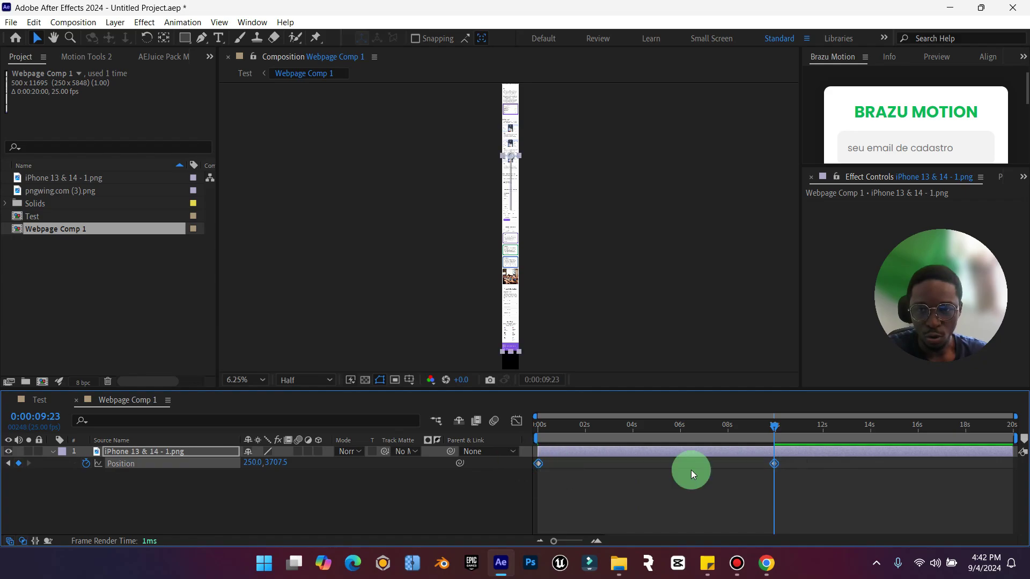
right_click(772, 461)
mouse_move(863, 456)
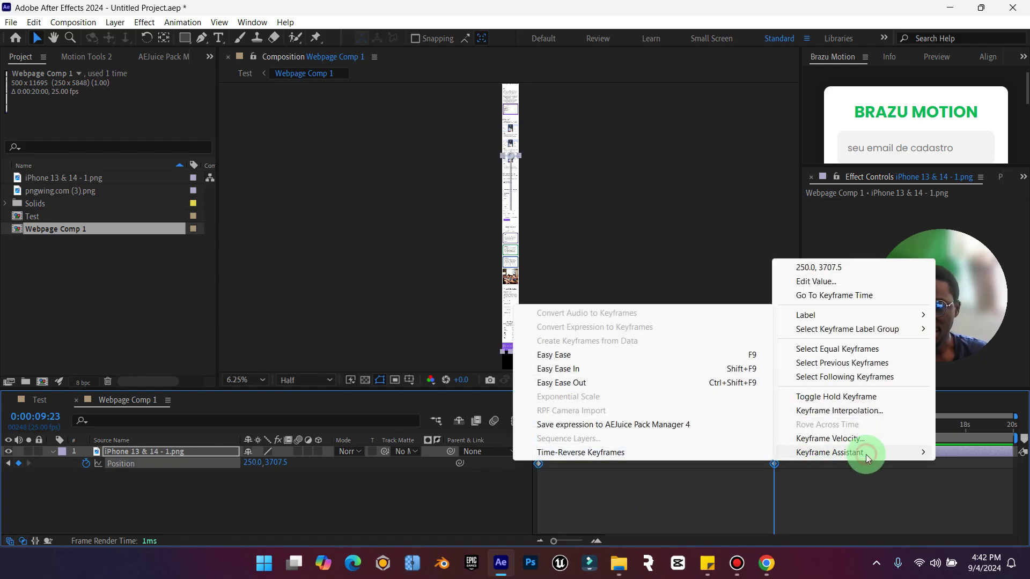
click(588, 356)
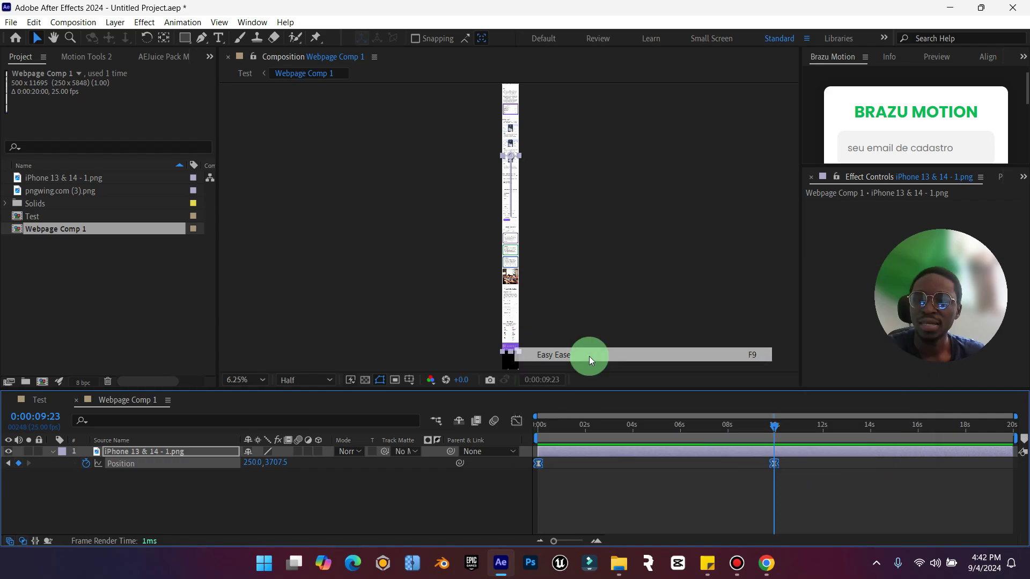
Return to the Test comp and preview the webpage scrolling inside the phone screen.
click(75, 401)
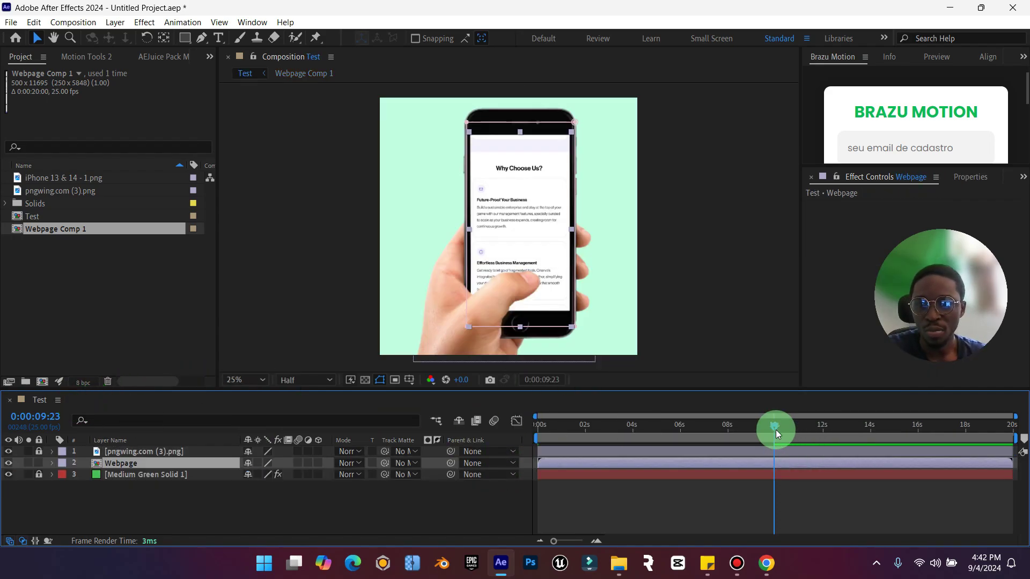
drag(774, 427, 469, 429)
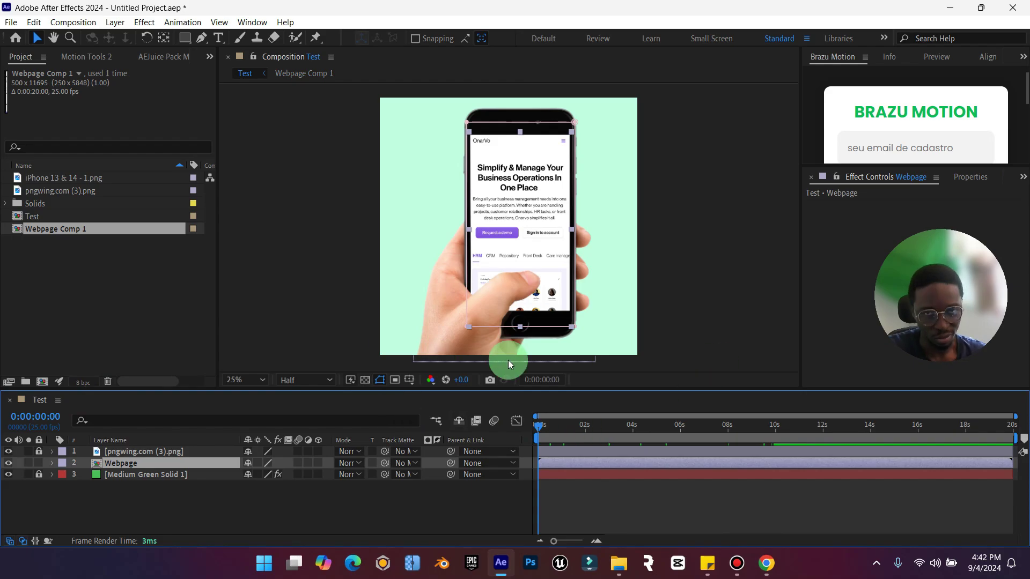
key(space)
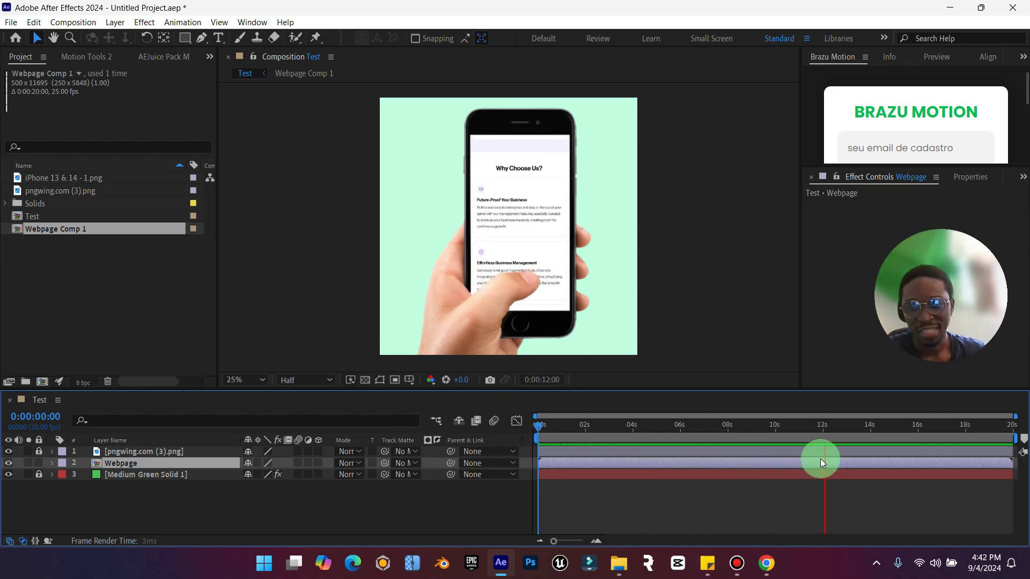
key(space)
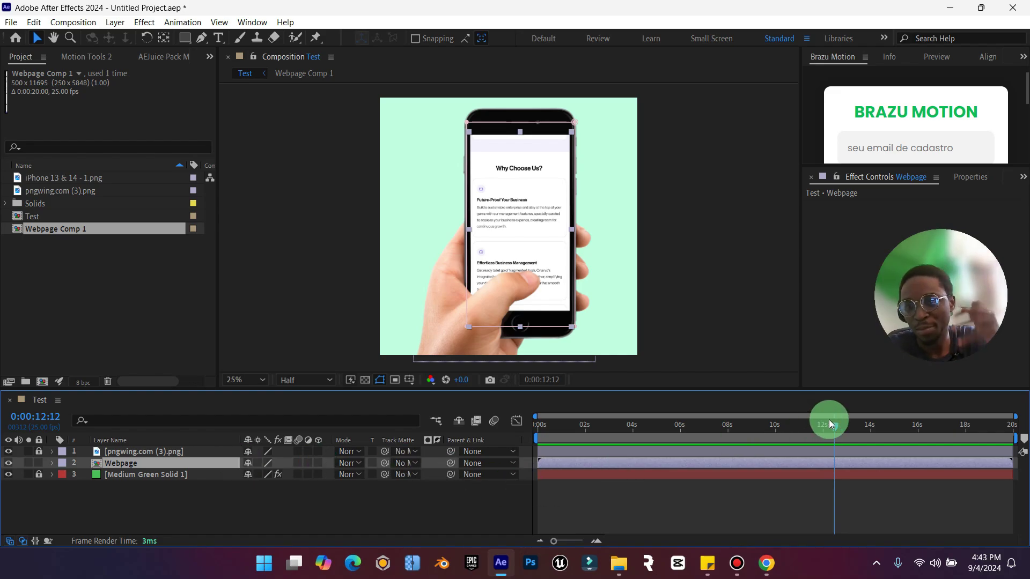
drag(832, 426, 584, 446)
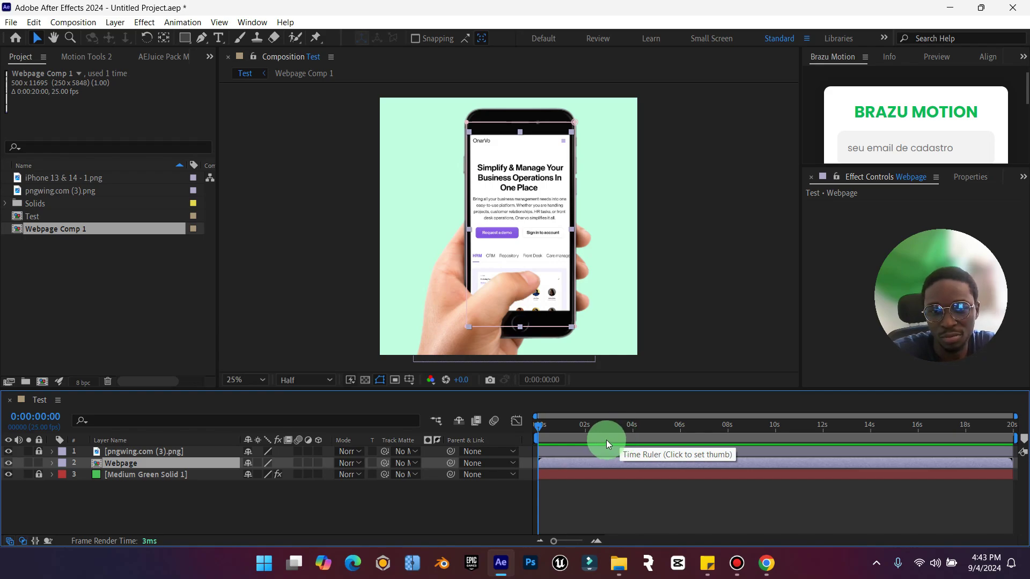
mouse_move(539, 427)
mouse_down()
mouse_move(764, 430)
mouse_move(531, 445)
mouse_up()
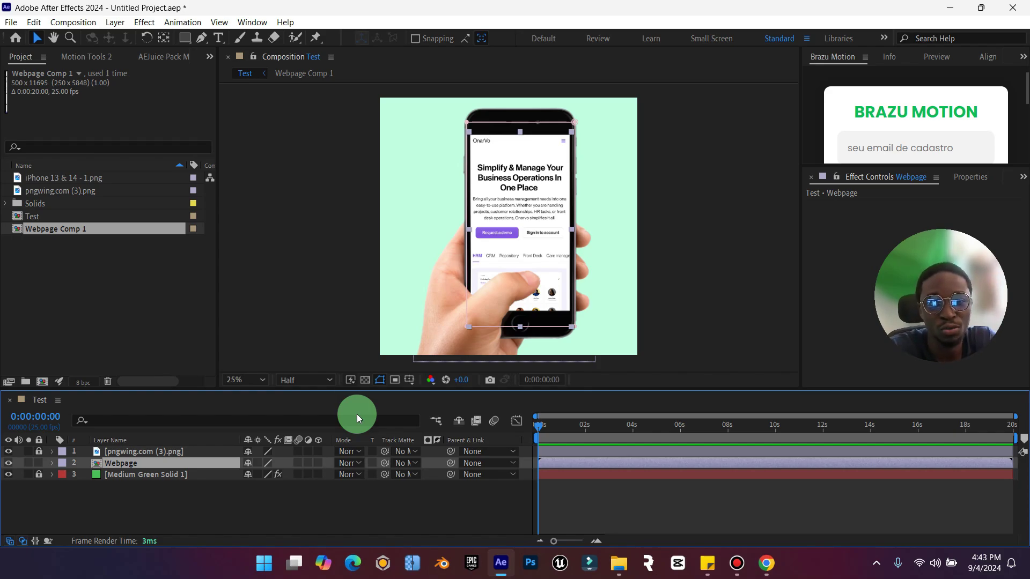
click(346, 322)
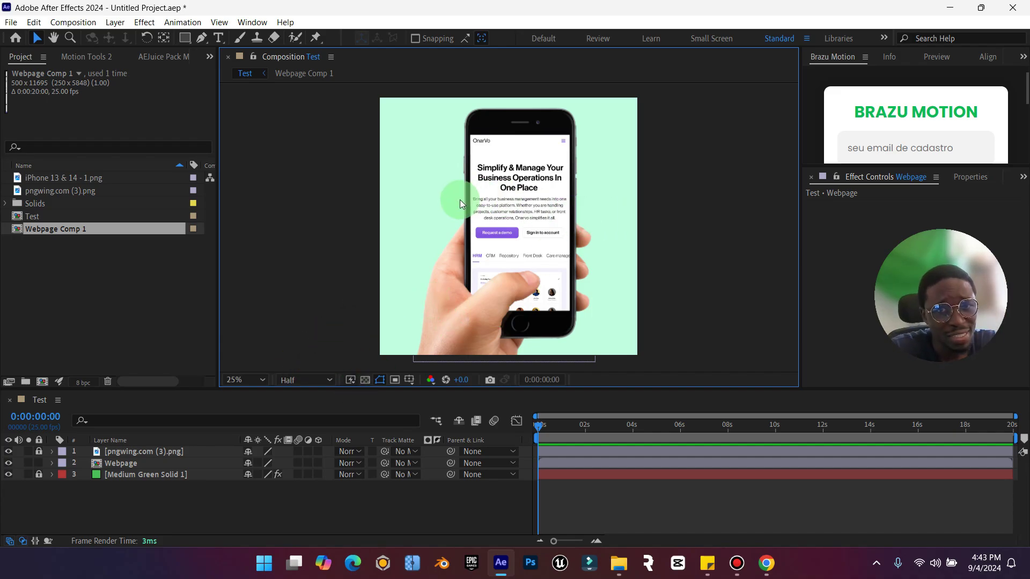
Set a mint Fill Color keyframe on Medium Green Solid 1 at 0s, then move to 10s.
click(38, 475)
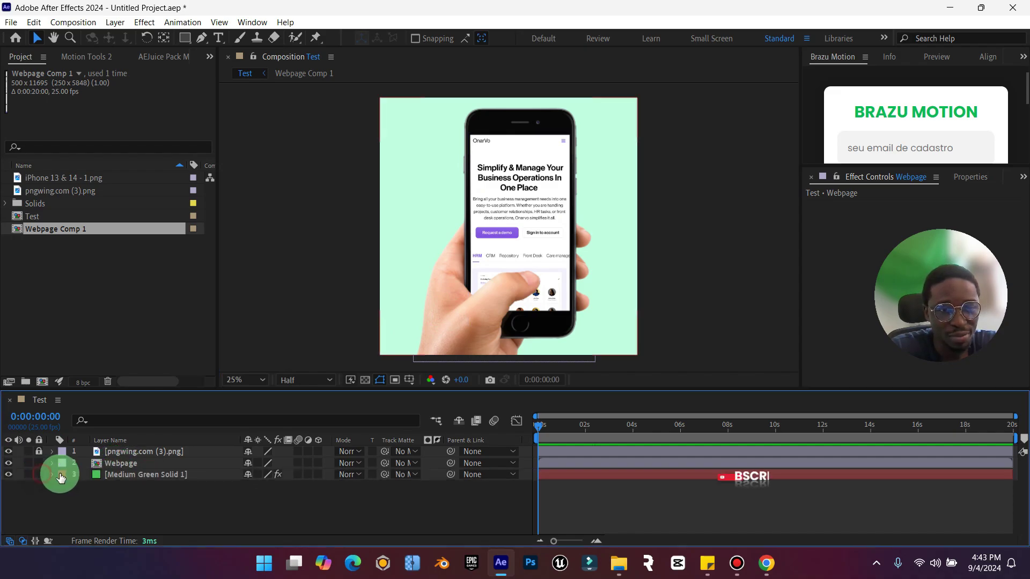
click(146, 476)
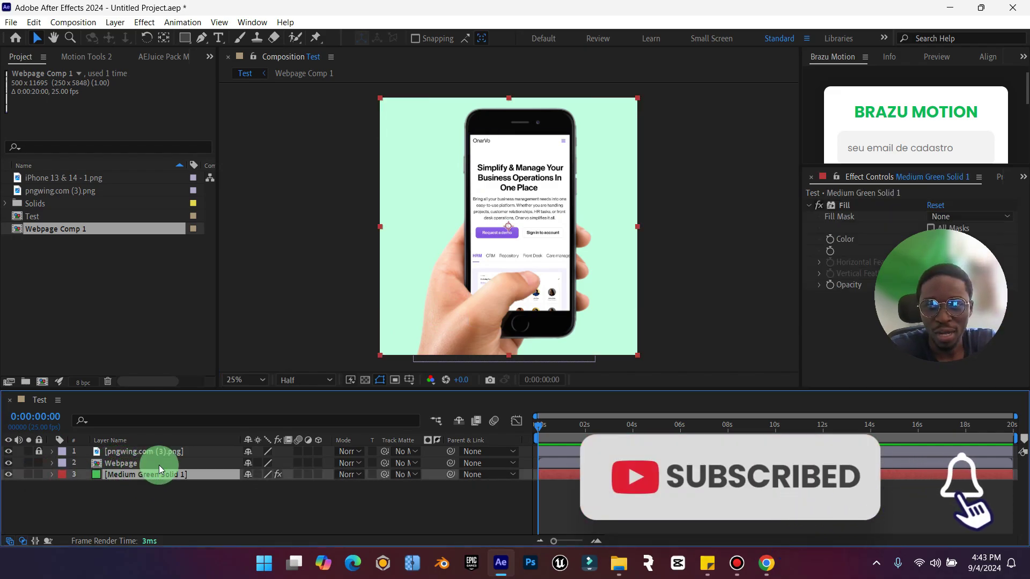
mouse_move(971, 243)
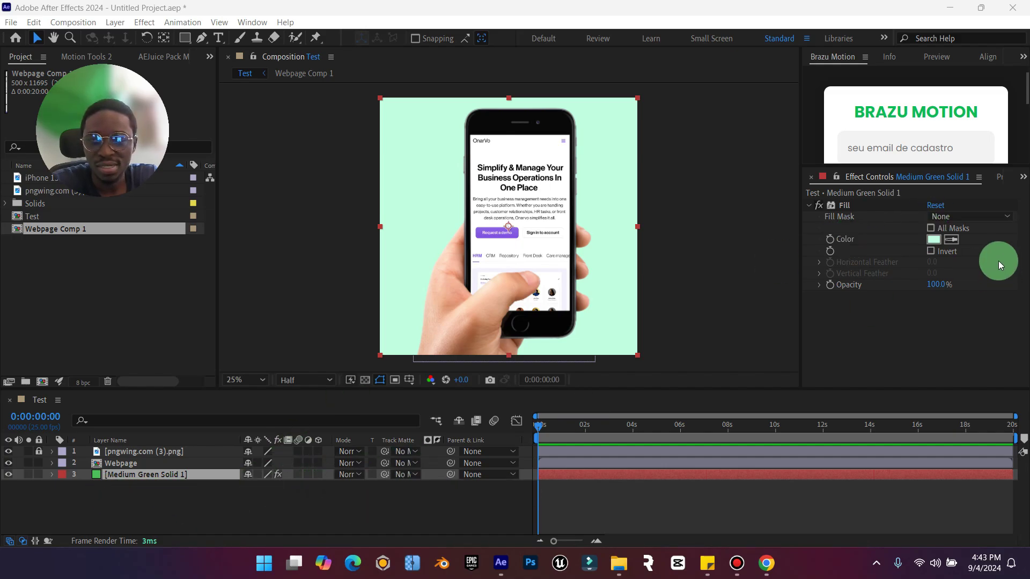
click(832, 239)
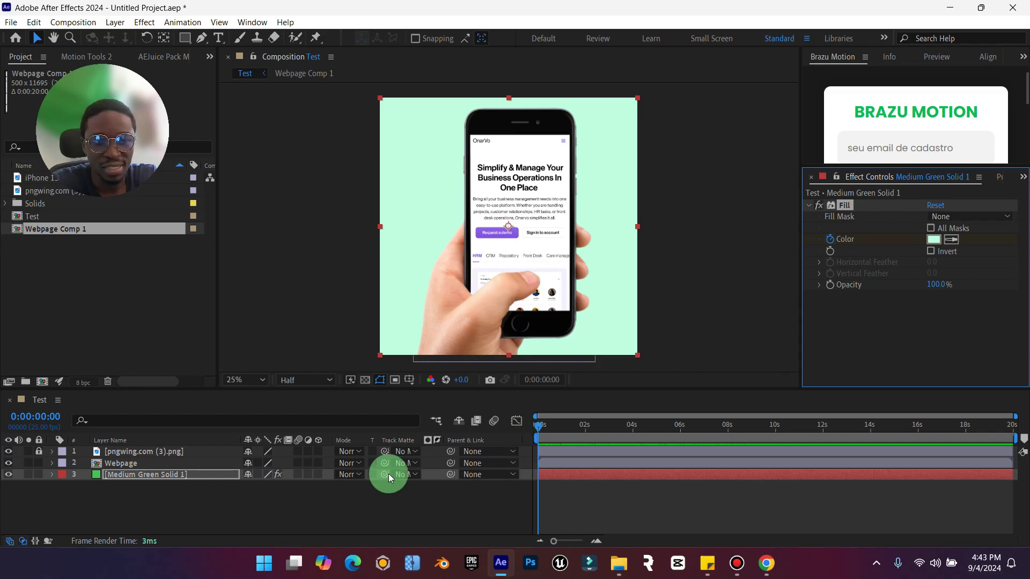
click(544, 424)
drag(560, 424, 775, 430)
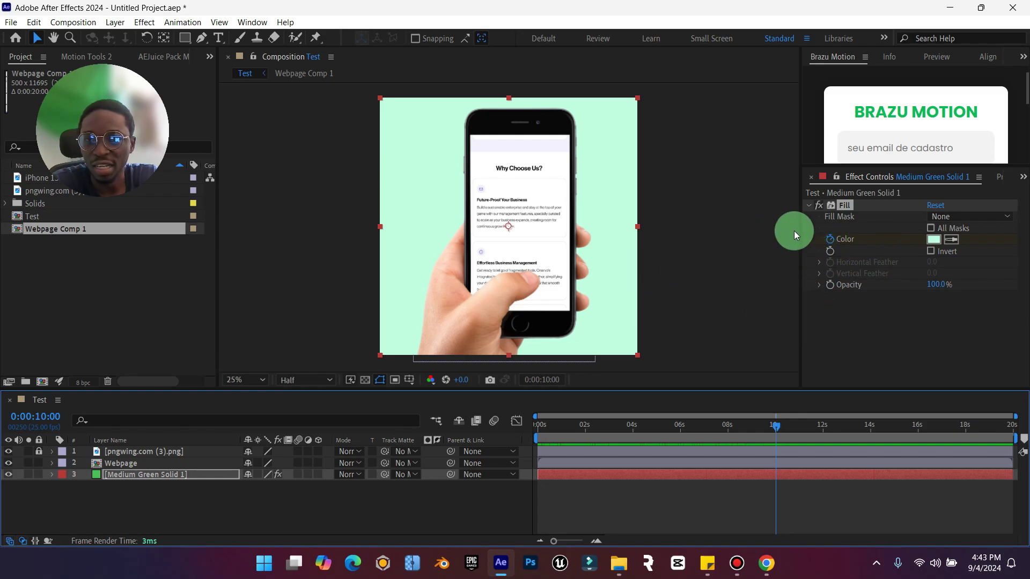
Set the background Fill Color to pink at 10 seconds.
click(931, 239)
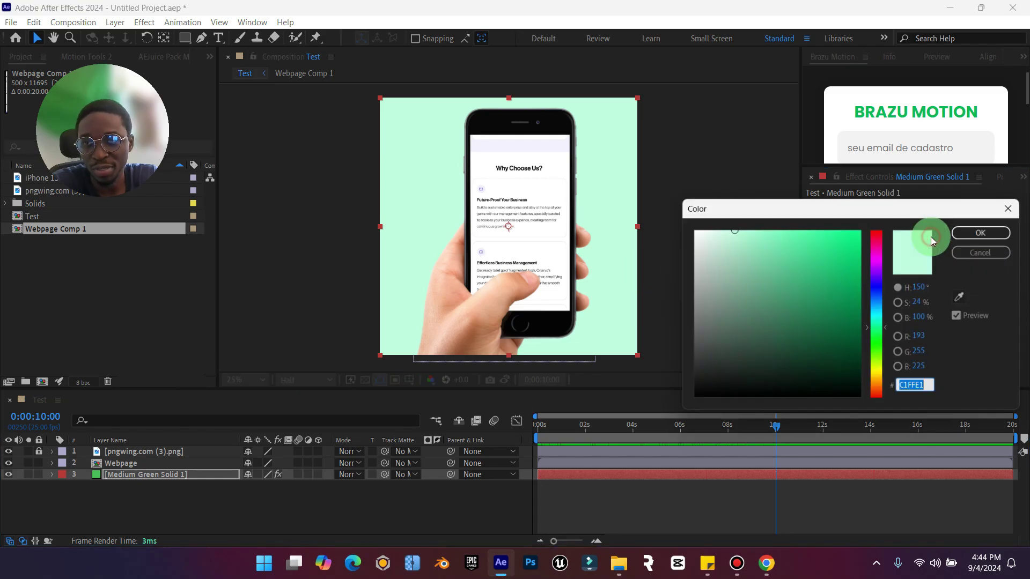
click(876, 237)
drag(853, 242, 804, 224)
click(970, 231)
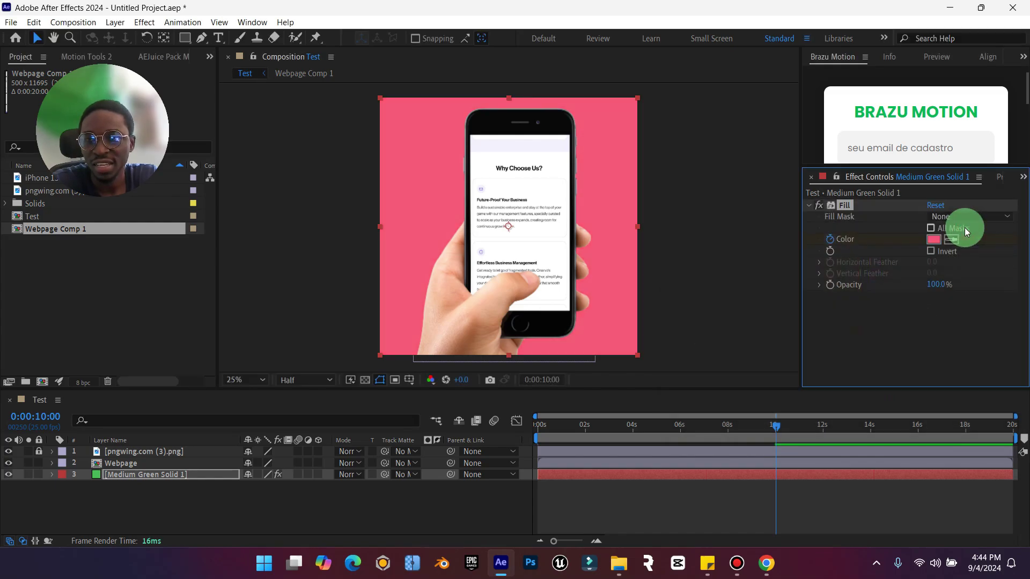
Preview the mint-to-pink background animation from the first frame.
drag(776, 427, 519, 436)
key(space)
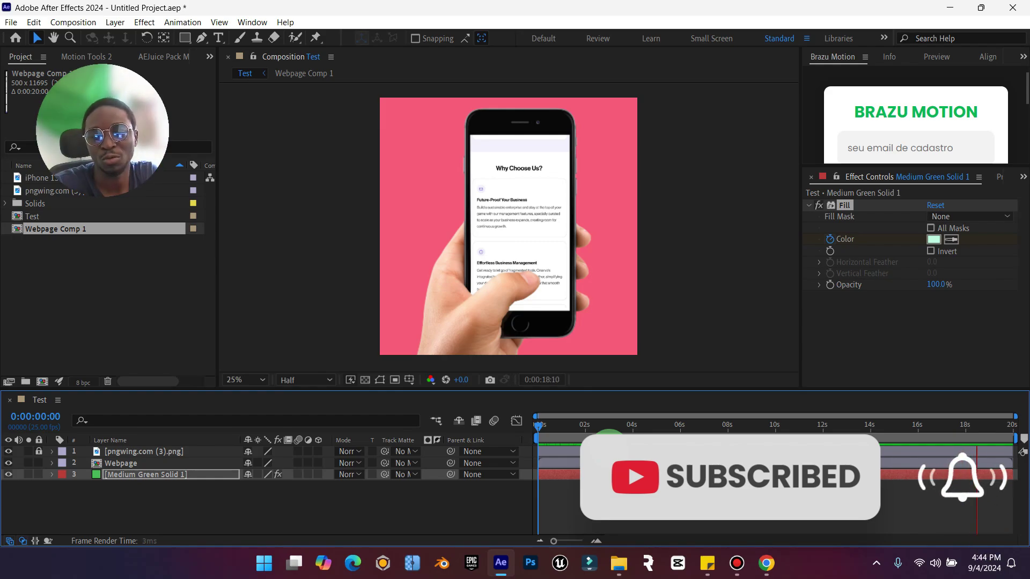
key(space)
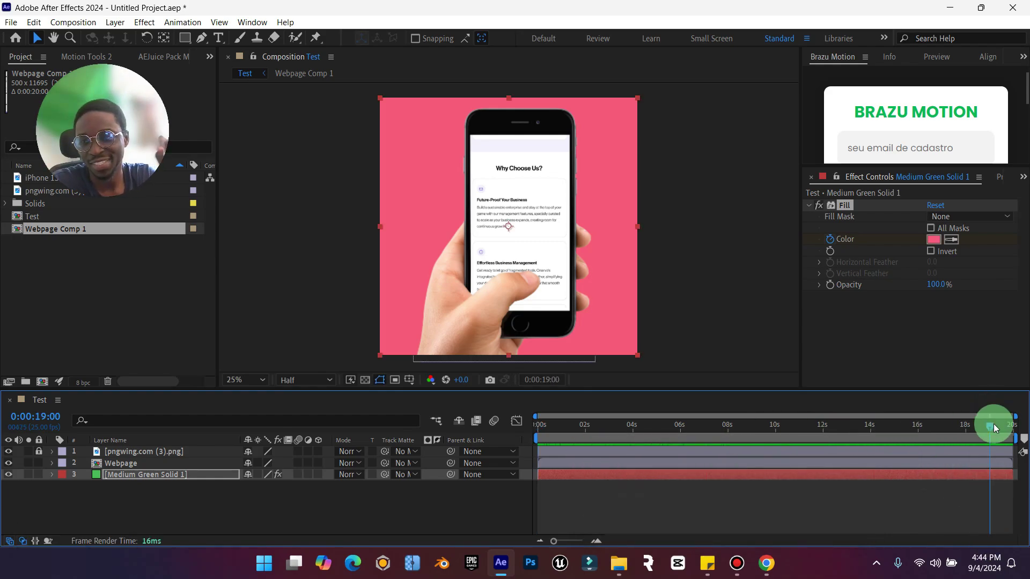
drag(991, 425, 539, 446)
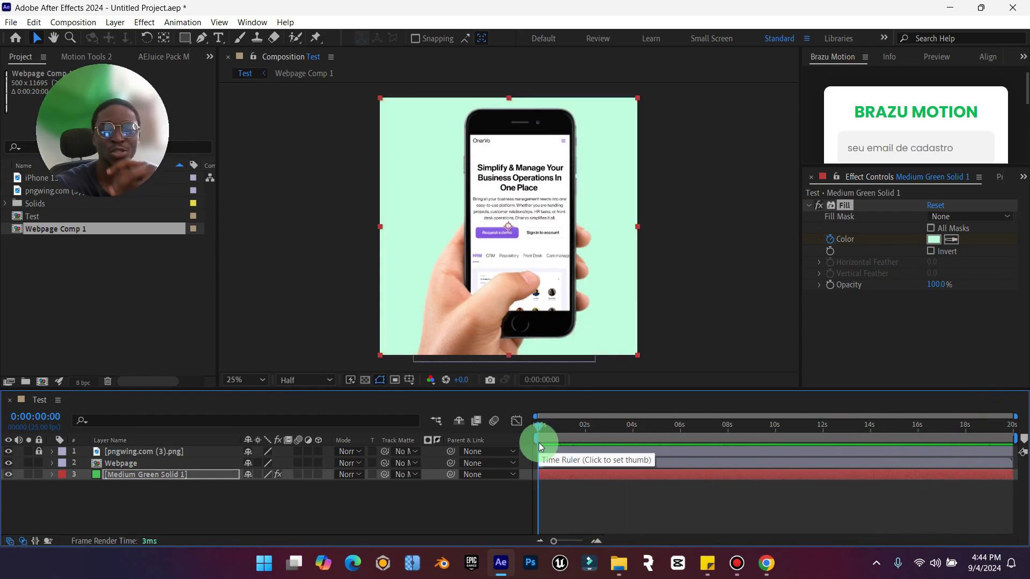